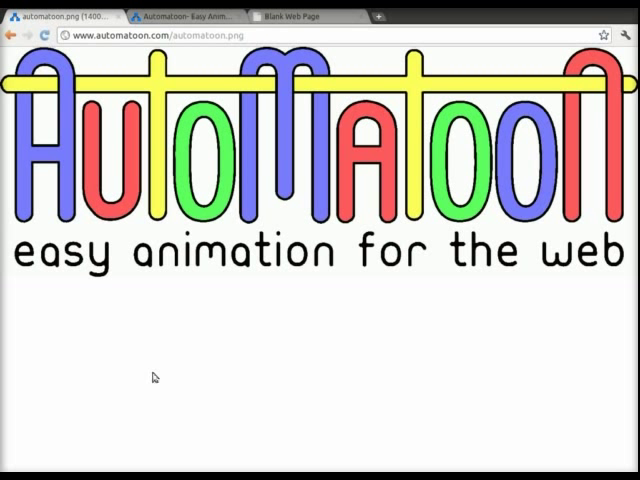
- Switch from the logo image tab back to the frog animation editor tab
left_click(190, 17)
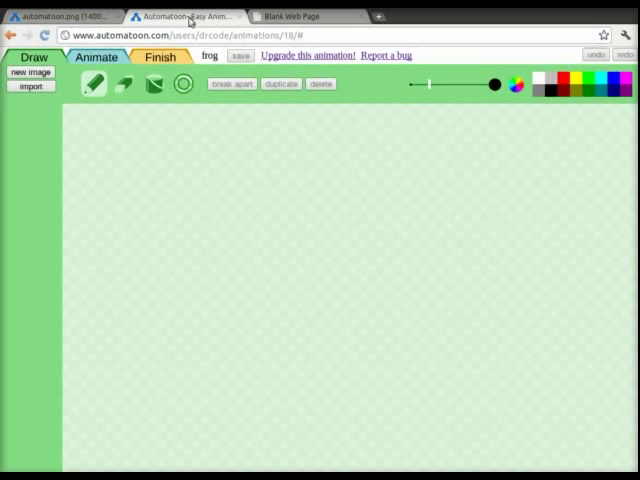
- Start a new drawing and sketch the frog's head and body outline in black
left_click(30, 73)
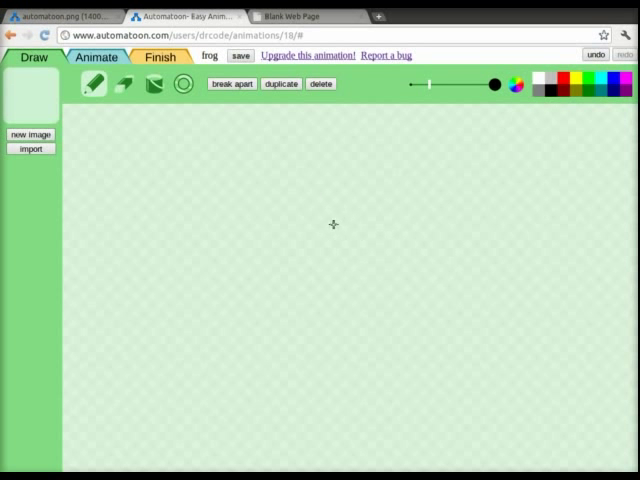
left_click_drag(330, 248, 318, 155)
left_click_drag(307, 162, 350, 245)
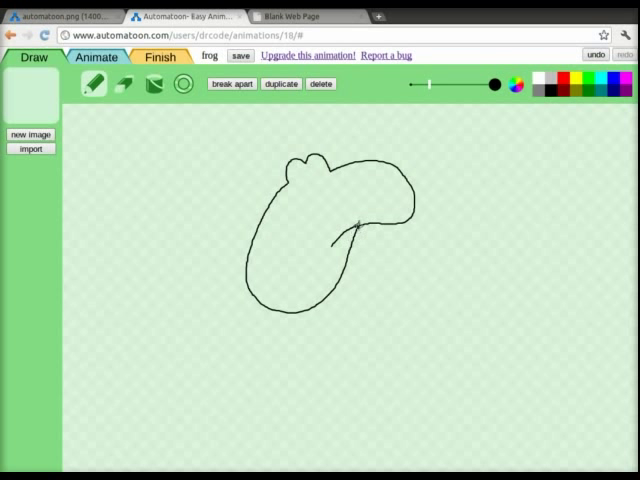
- Sketch the frog's two front legs and two oval limb pieces below the body
left_click_drag(368, 252, 397, 268)
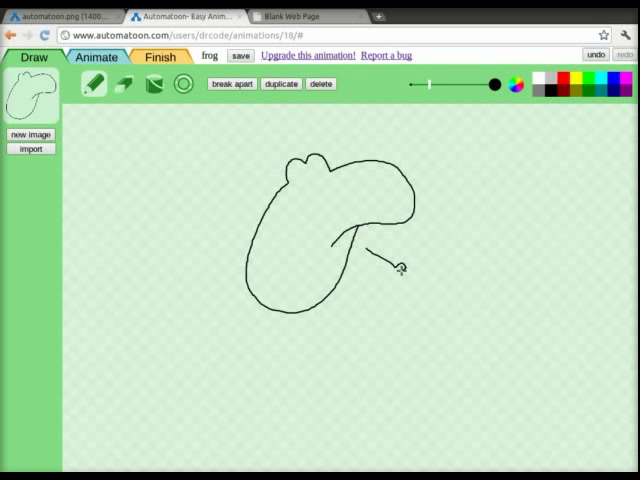
mouse_move(363, 272)
left_mouse_down()
mouse_move(380, 297)
mouse_move(363, 288)
left_mouse_up()
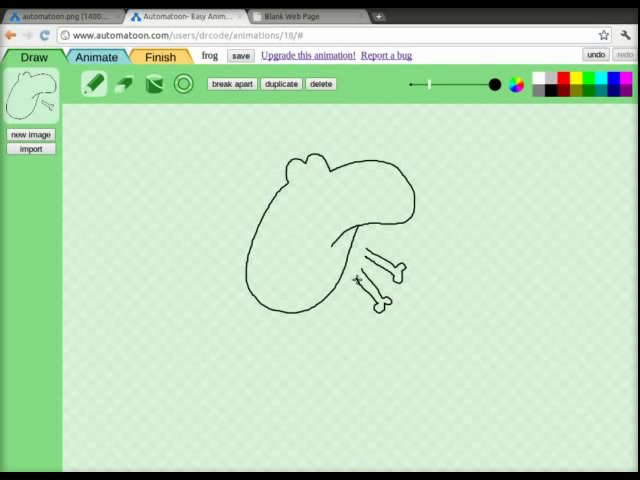
left_click_drag(268, 326, 315, 327)
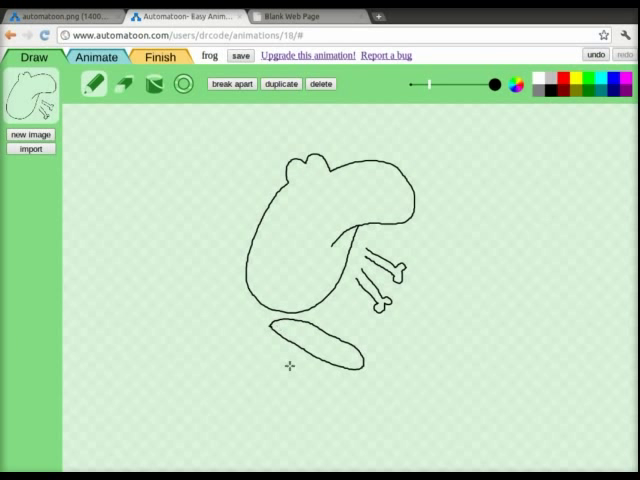
mouse_move(280, 408)
left_mouse_down()
mouse_move(313, 381)
mouse_move(270, 403)
mouse_move(370, 455)
mouse_move(316, 423)
left_mouse_up()
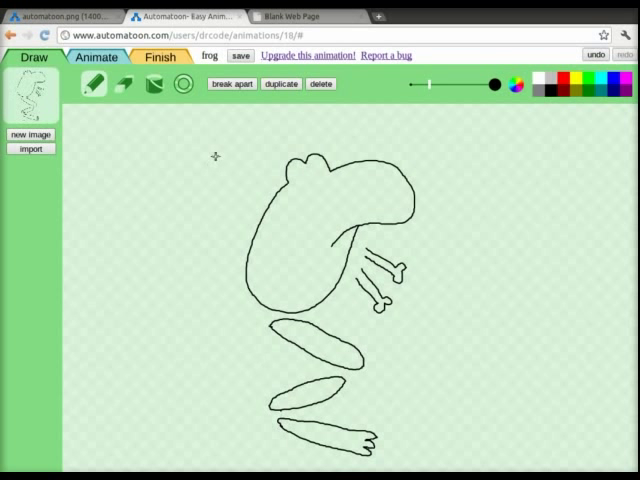
- Break the sketch into parts, give the body two white-filled eyes and a green fill
left_click(232, 84)
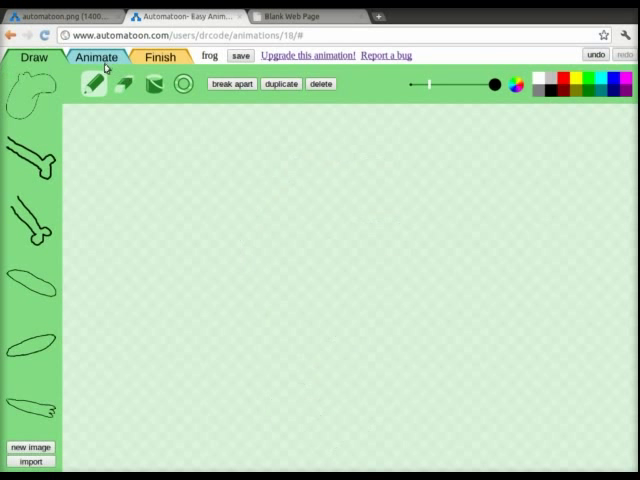
left_click(33, 95)
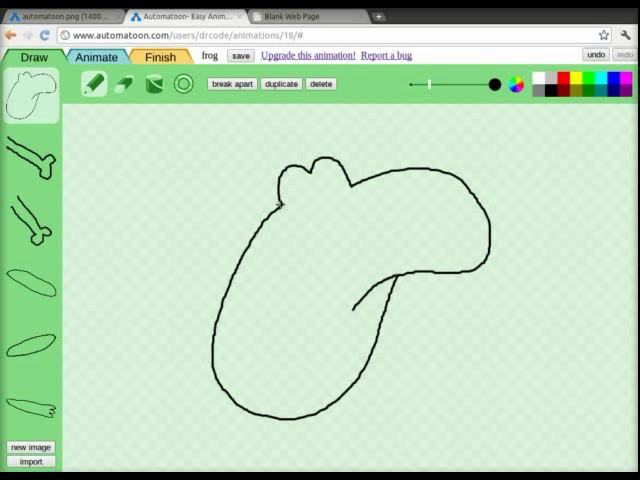
mouse_move(288, 212)
left_mouse_down()
mouse_move(317, 187)
mouse_move(346, 204)
left_mouse_up()
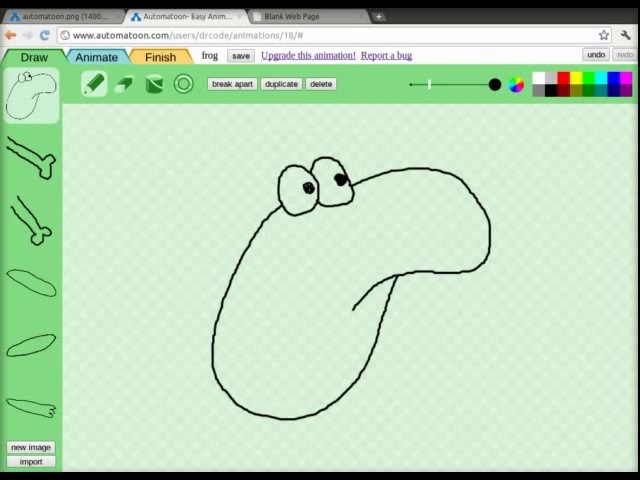
left_click(540, 80)
left_click(156, 84)
left_click(299, 192)
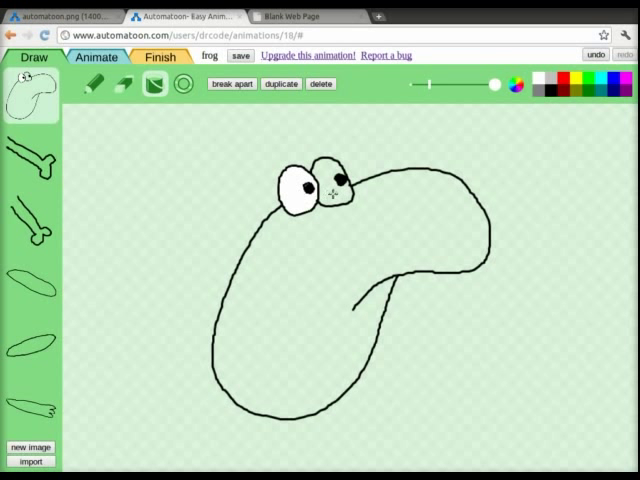
left_click(332, 193)
left_click(576, 90)
left_click(248, 270)
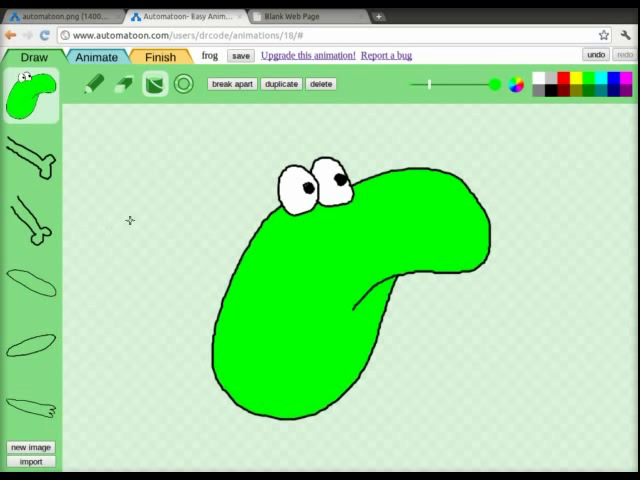
- Close the open ends of both leg parts and fill each leg green
left_click(35, 162)
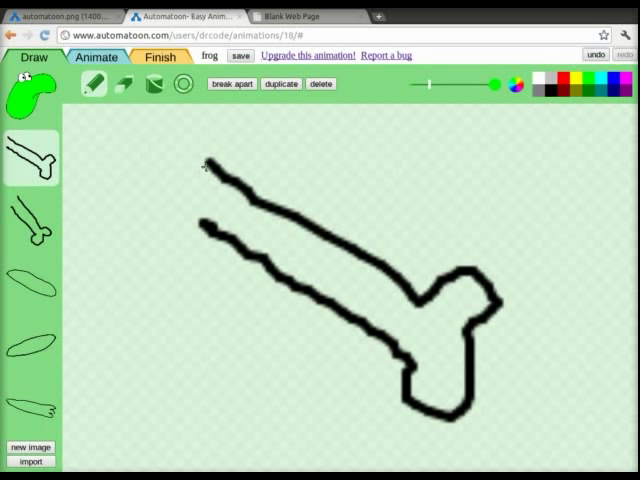
left_click_drag(208, 164, 202, 225)
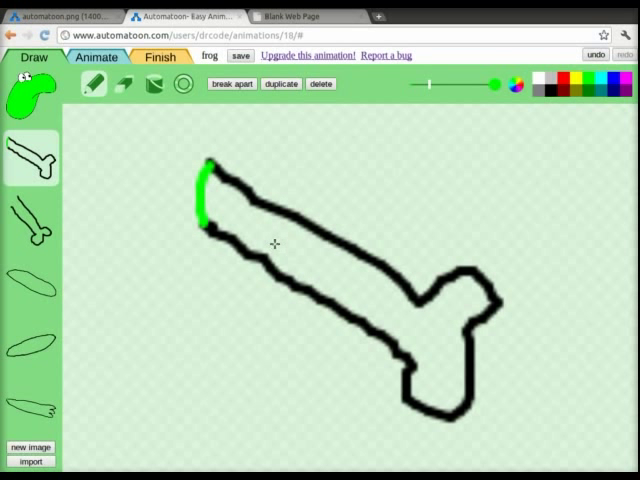
left_click(155, 85)
left_click(264, 236)
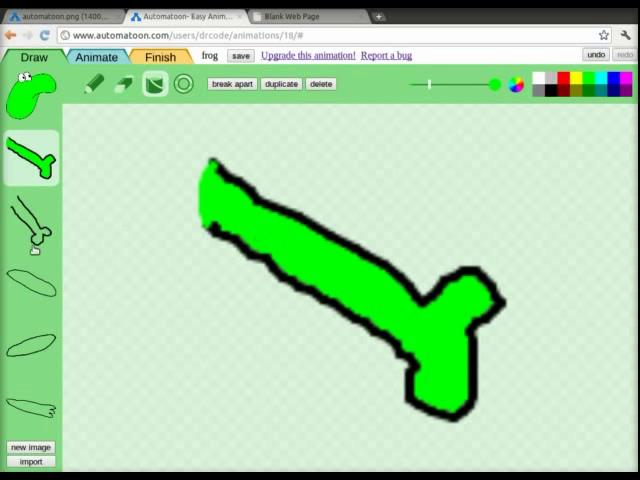
left_click(35, 222)
left_click(96, 82)
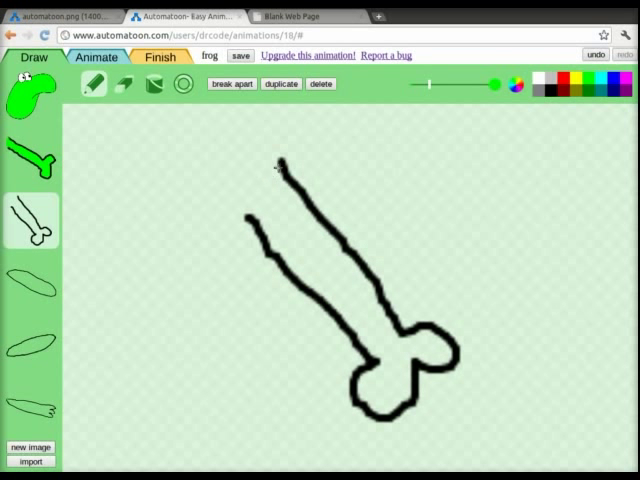
left_click_drag(279, 166, 248, 218)
left_click(155, 83)
left_click(273, 257)
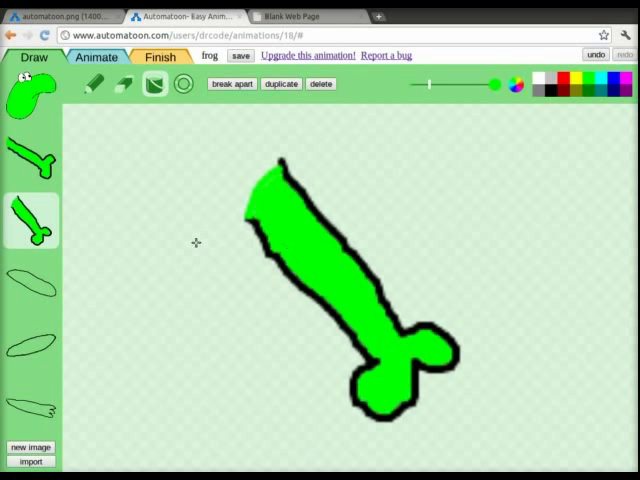
- Fill the two oval limb parts and the foot green, then return to the body part
left_click(33, 283)
left_click(327, 251)
left_click(31, 343)
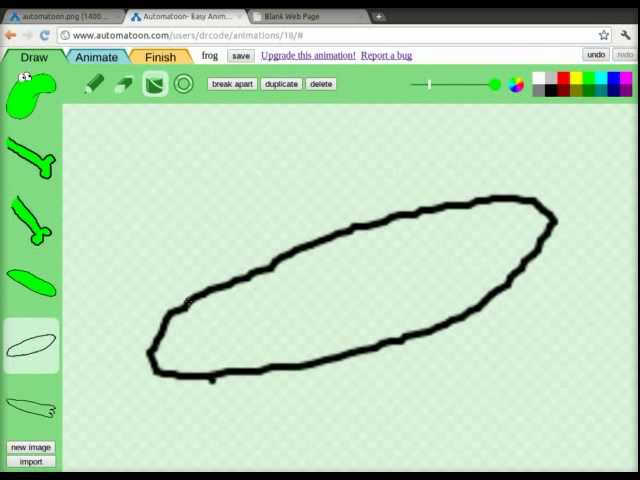
left_click(290, 310)
left_click(35, 410)
left_click(320, 300)
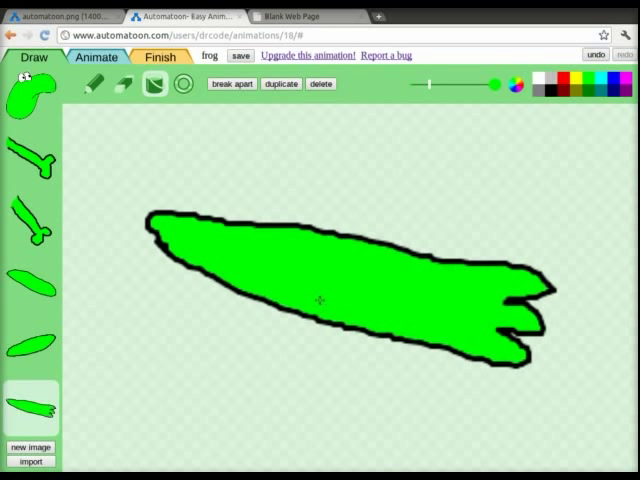
left_click(30, 95)
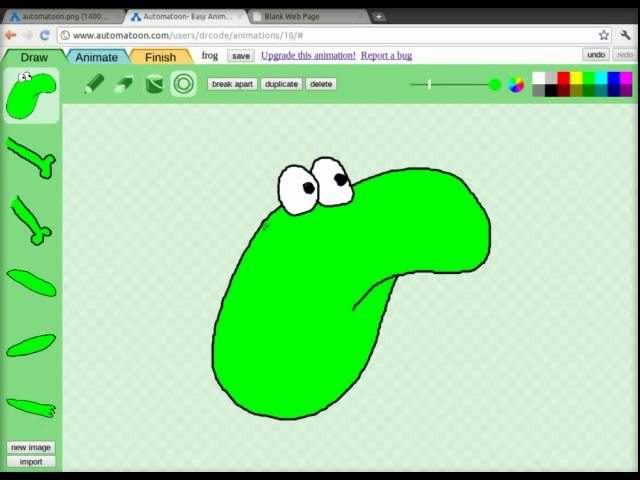
- Mark two joint points on the frog body and one at the first leg's end
left_click(373, 302)
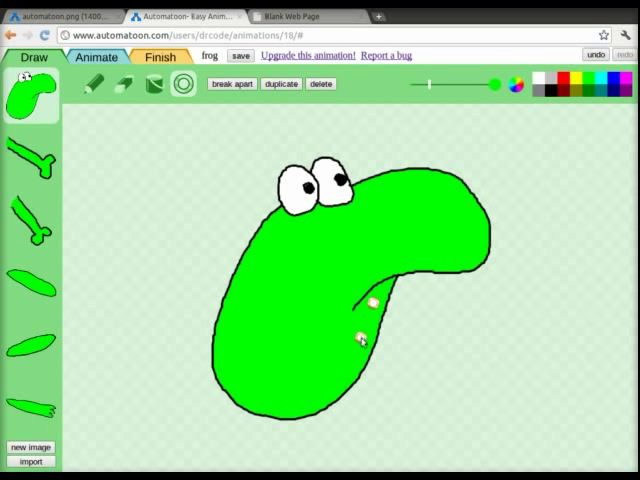
left_click(307, 382)
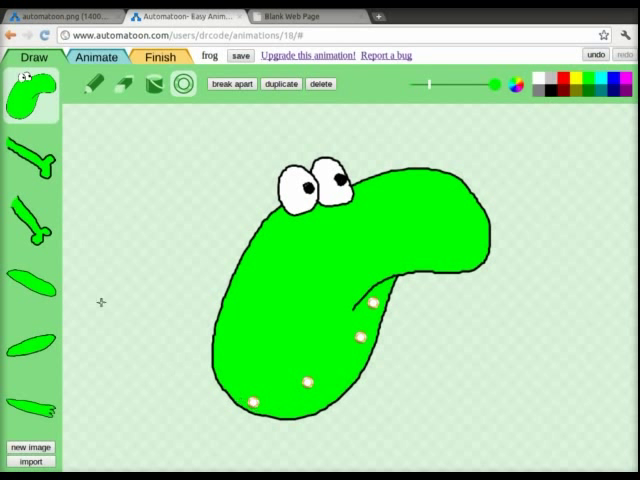
left_click(31, 157)
left_click(214, 198)
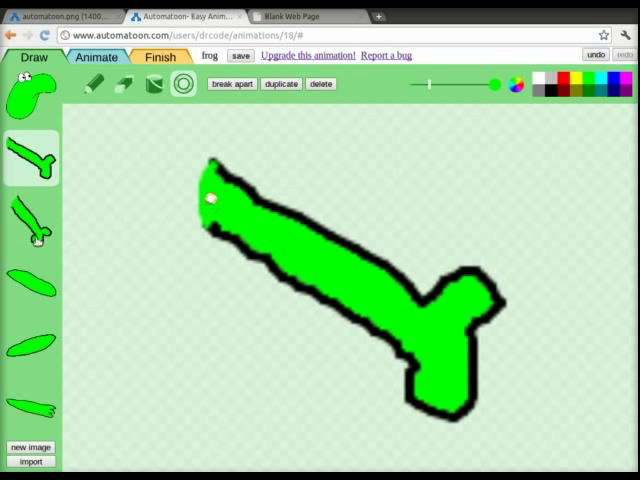
- Step through the second leg, both oval limb parts and the foot for joint marking
left_click(31, 220)
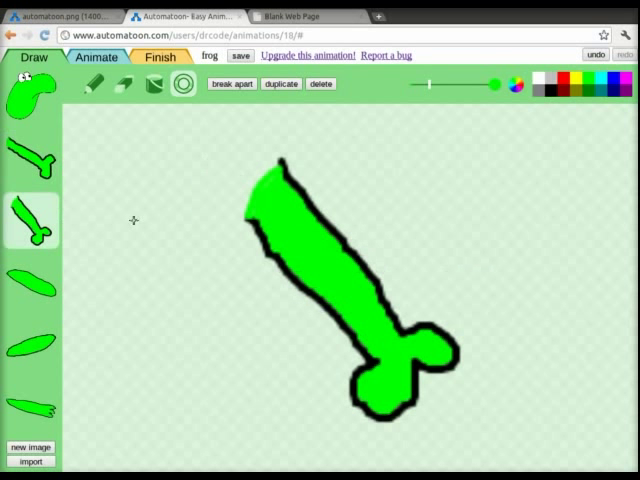
left_click(33, 287)
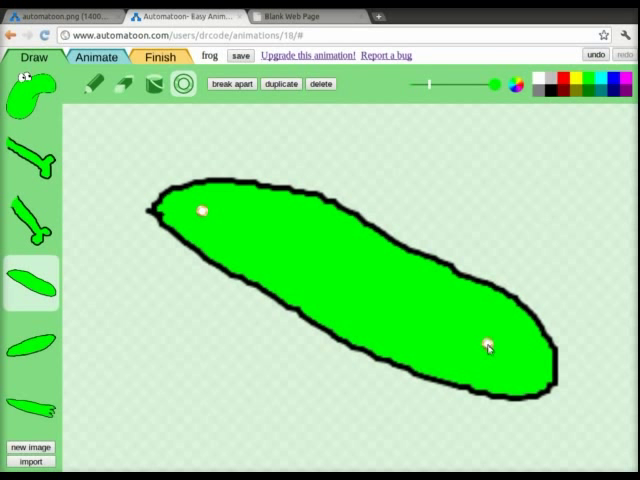
left_click(33, 344)
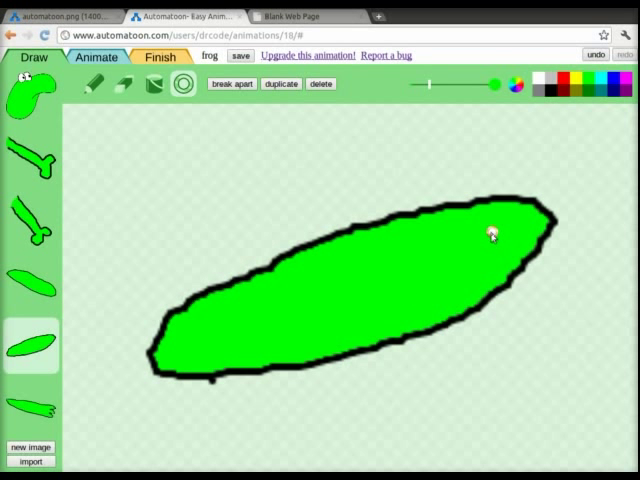
left_click(33, 407)
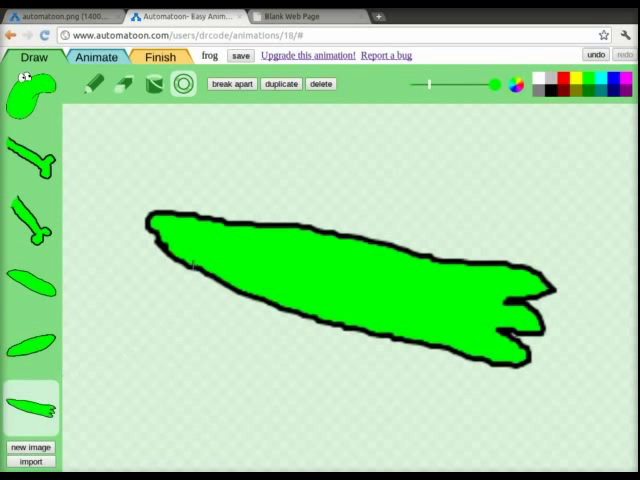
- Switch to the Animate stage, watch a sample rocket animation, and return to the frog editor
left_click(95, 58)
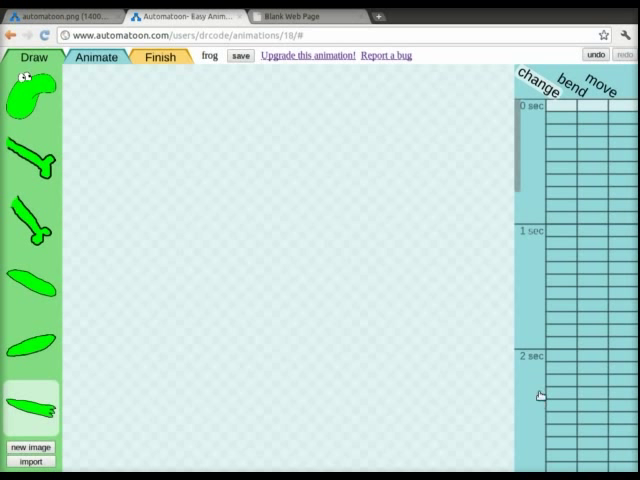
left_click(290, 16)
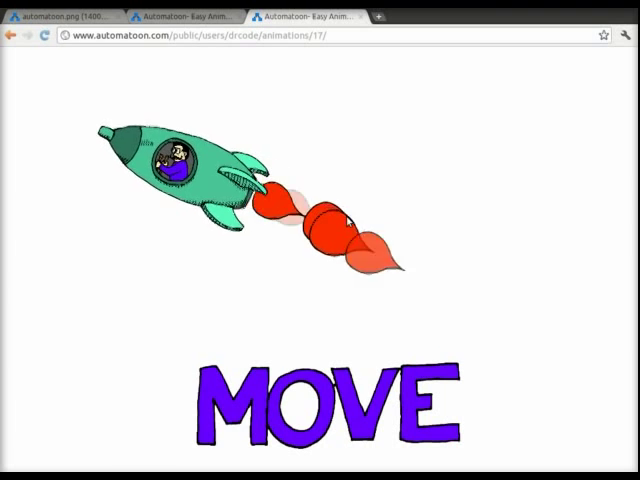
left_click(186, 16)
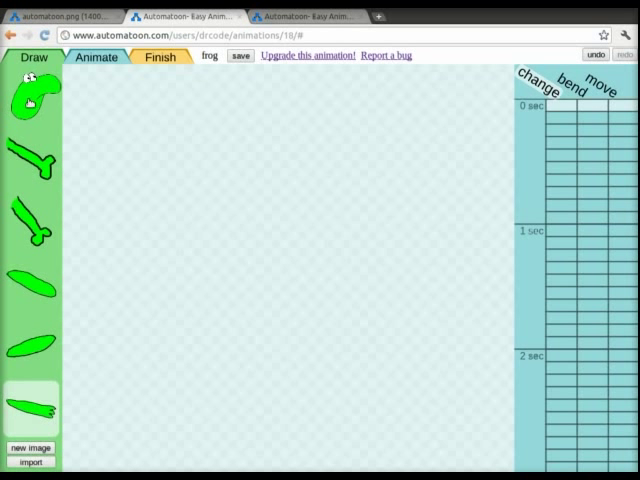
- Place the frog body on the stage with an arm tucked behind it
mouse_move(32, 95)
left_mouse_down()
mouse_move(185, 180)
mouse_move(270, 305)
left_mouse_up()
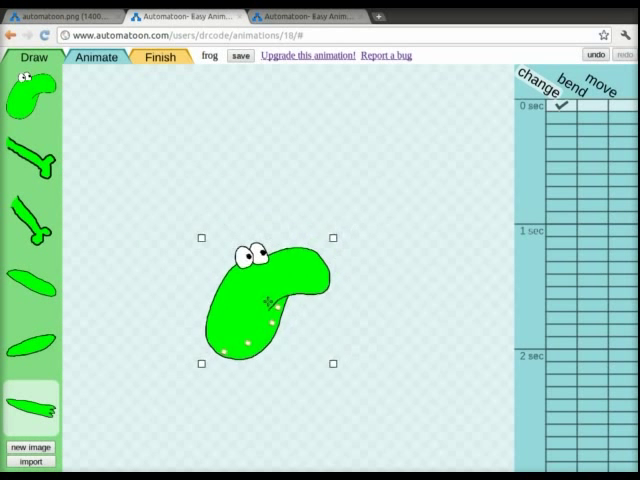
left_click_drag(32, 160, 310, 332)
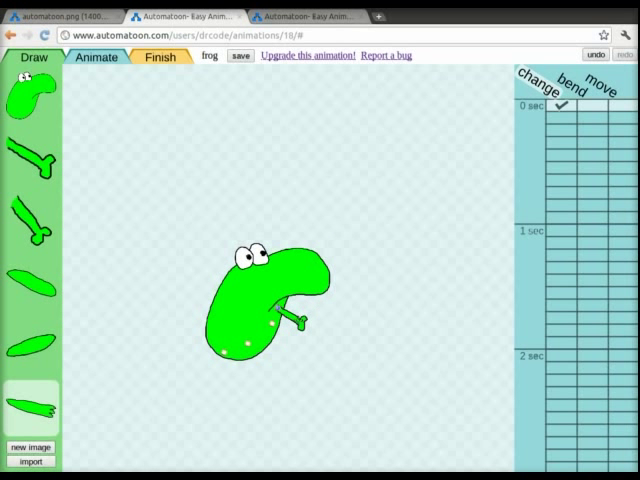
left_click_drag(310, 332, 292, 318)
right_click(288, 316)
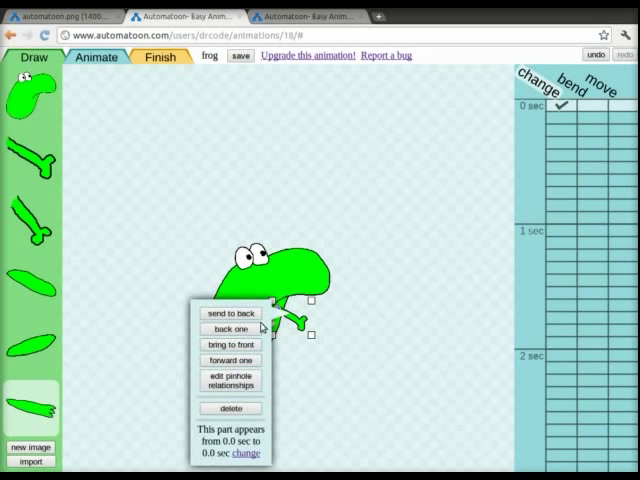
left_click(231, 311)
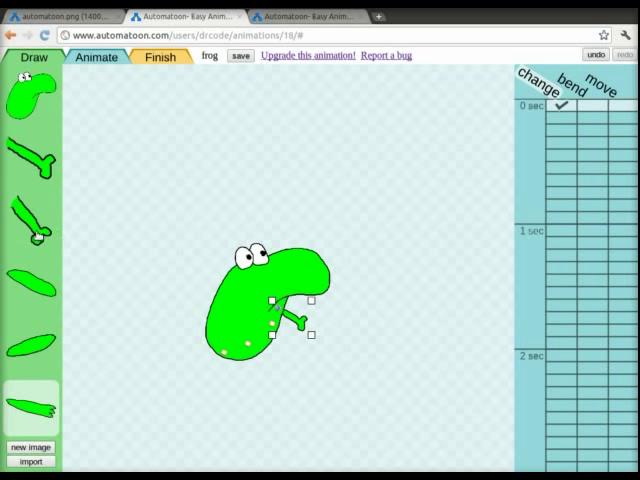
- Add the two leg parts under the body and send the lower one behind it
left_click_drag(32, 218, 285, 355)
left_click(140, 170)
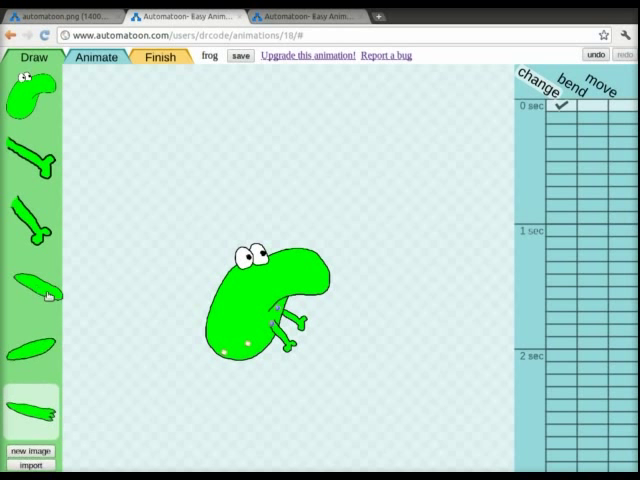
left_click_drag(36, 284, 272, 352)
left_click(270, 355)
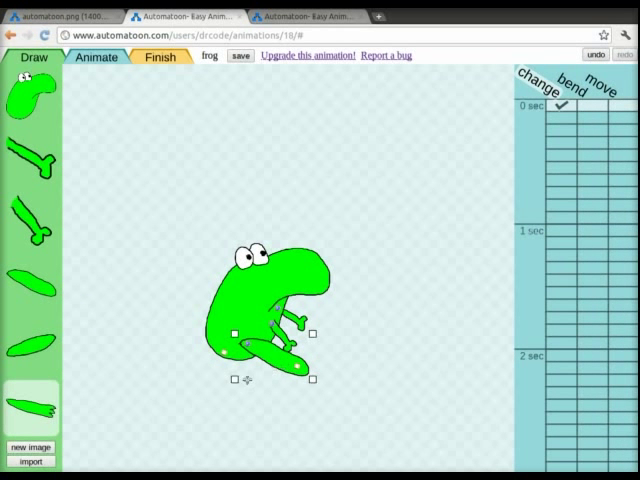
right_click(266, 360)
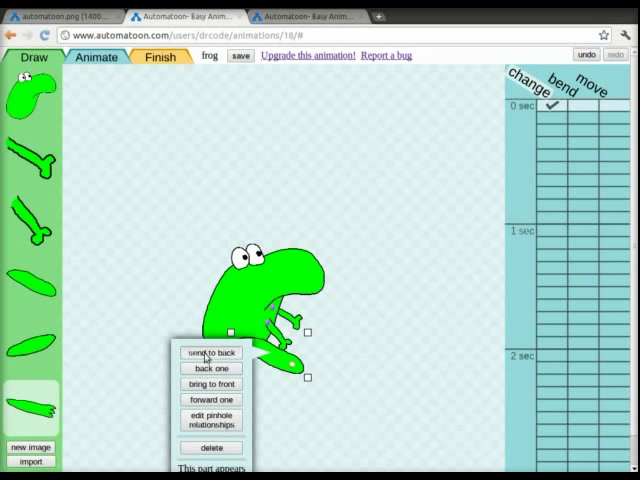
left_click(209, 352)
- Add the foot and remaining leg piece below the frog to assemble its hind leg
left_click_drag(32, 345, 278, 375)
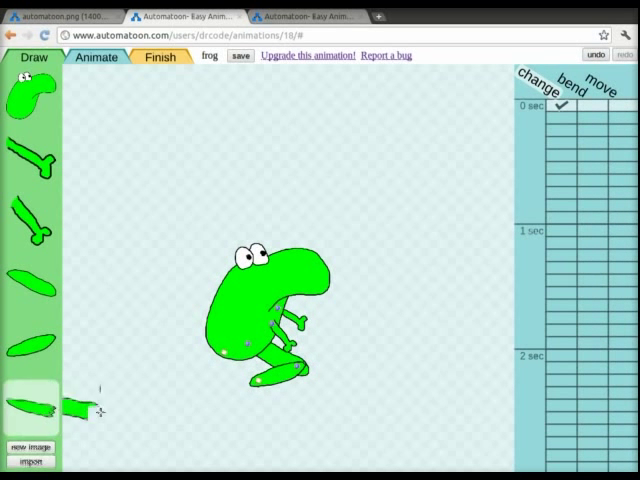
mouse_move(30, 405)
left_mouse_down()
mouse_move(268, 420)
mouse_move(285, 385)
left_mouse_up()
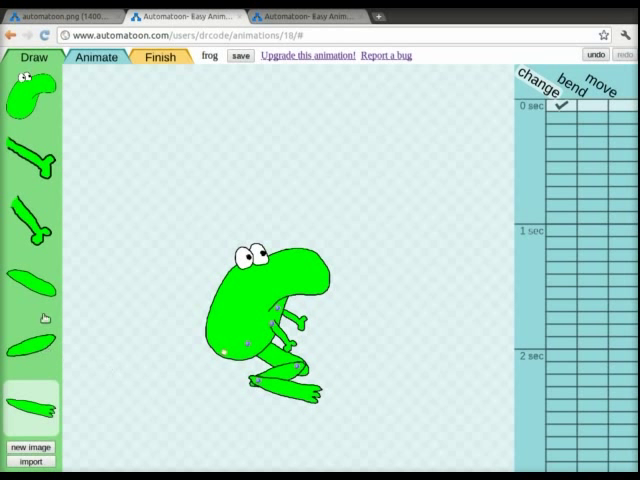
mouse_move(32, 282)
left_mouse_down()
mouse_move(235, 372)
mouse_move(34, 377)
left_mouse_up()
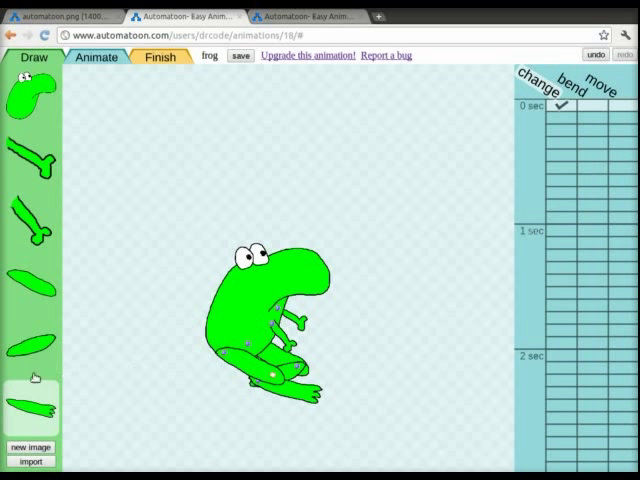
- Add the last leg and foot and settle the frog into its sitting start pose
left_click_drag(34, 345, 250, 390)
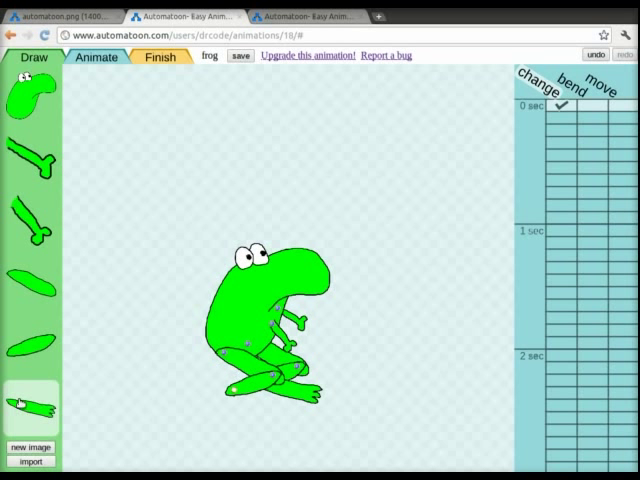
left_click_drag(20, 403, 257, 408)
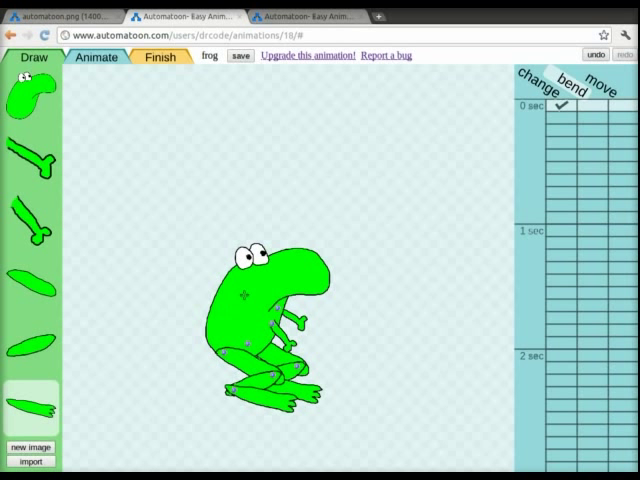
left_click_drag(228, 313, 272, 280)
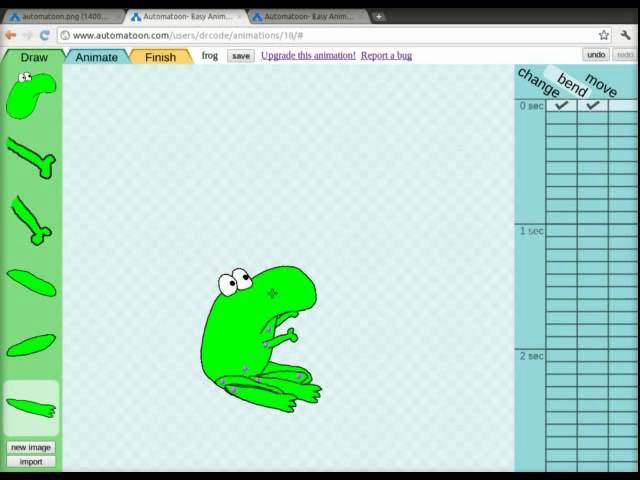
left_click_drag(272, 280, 285, 292)
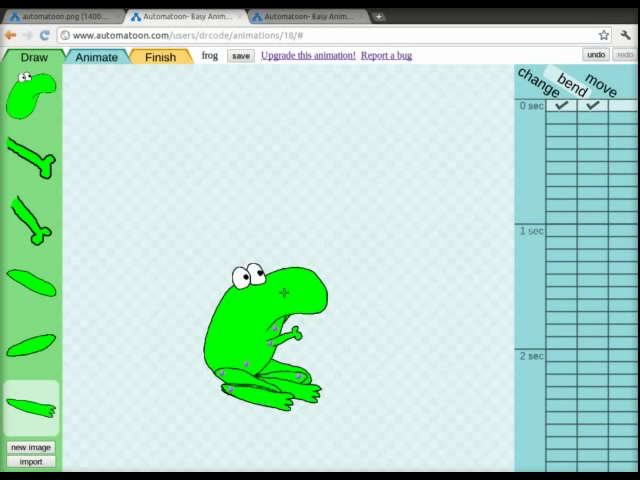
- At later timeline moments, rise the frog onto long legs with one leg bent across
left_click(586, 148)
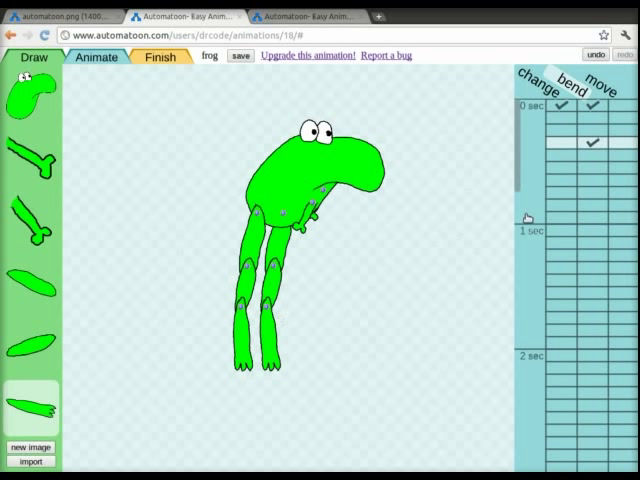
left_click(586, 185)
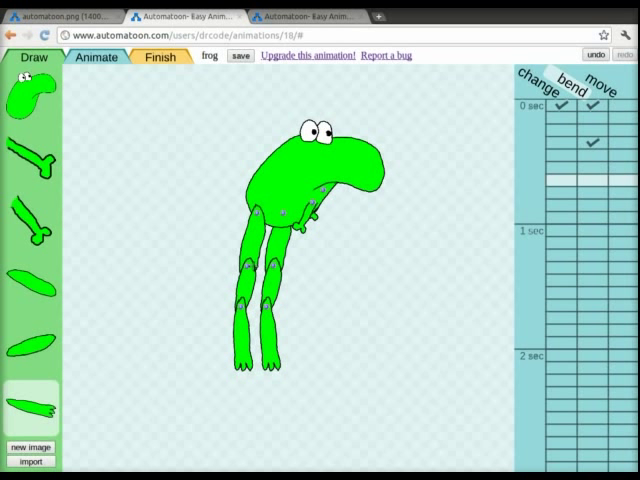
left_click_drag(352, 150, 300, 178)
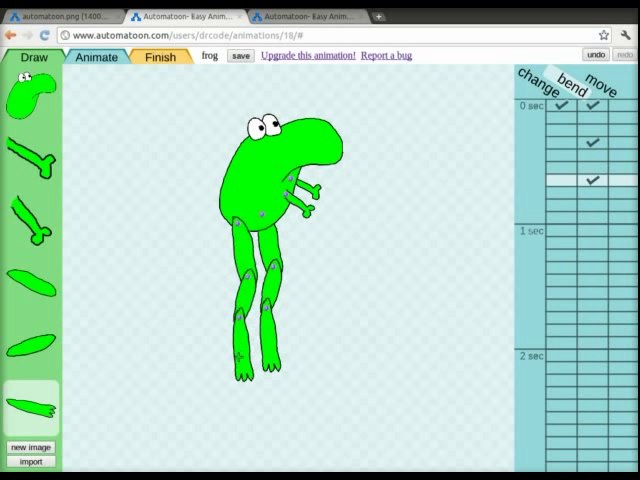
left_click_drag(240, 370, 272, 360)
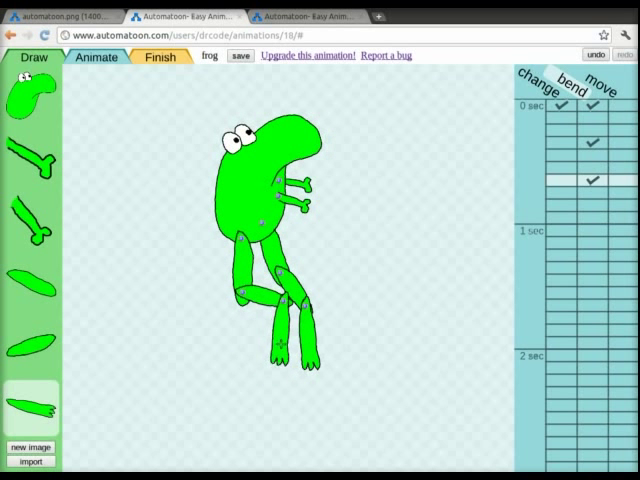
- At the next moment tilt the frog forward into a hop, then return to the 0 sec sitting pose
left_click(586, 222)
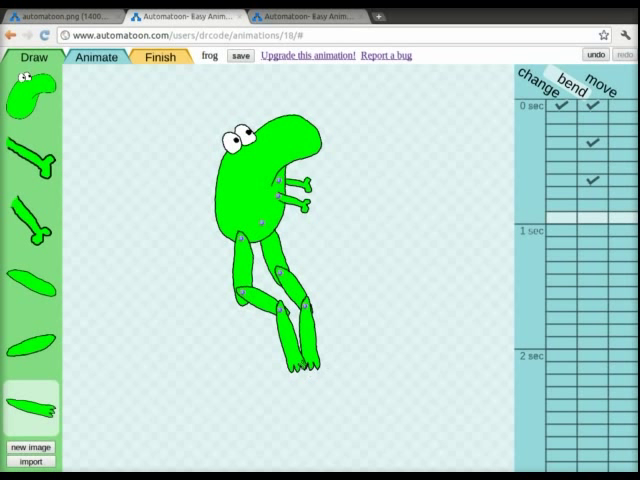
left_click_drag(283, 272, 300, 330)
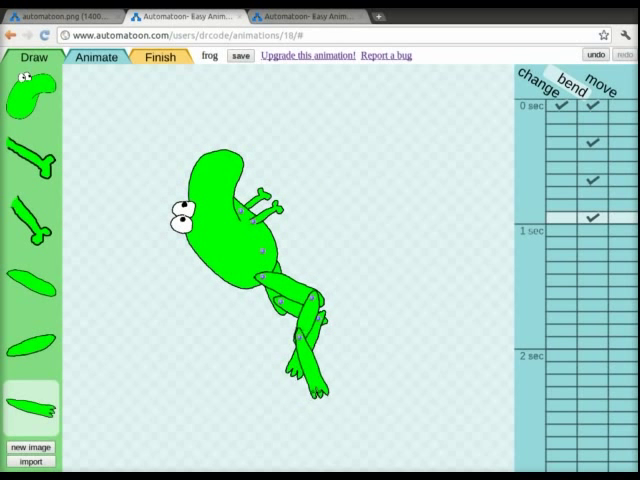
left_click_drag(300, 330, 320, 370)
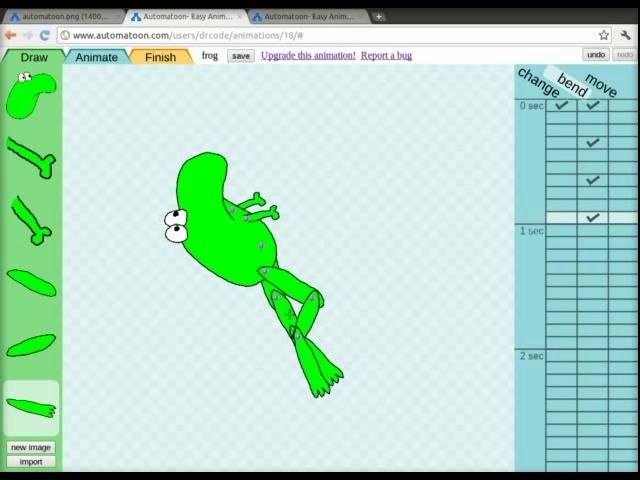
left_click_drag(245, 215, 266, 232)
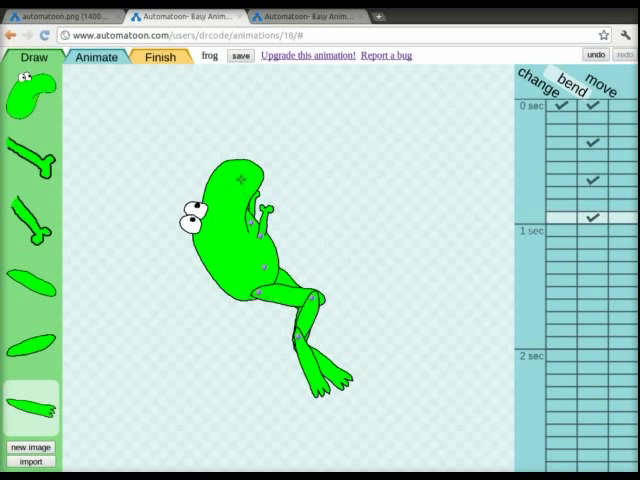
left_click_drag(242, 180, 280, 205)
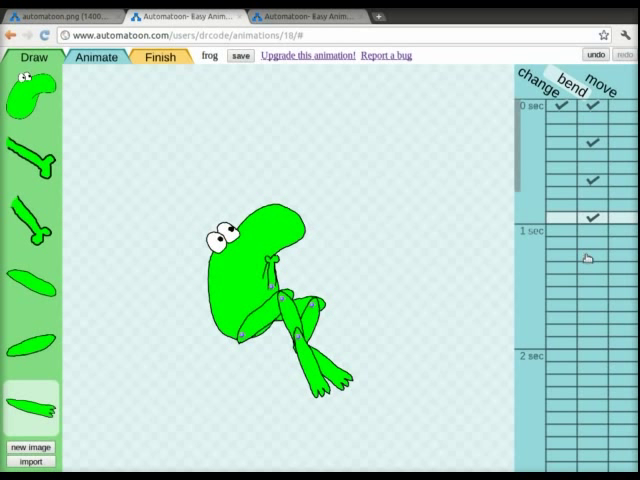
left_click(593, 107)
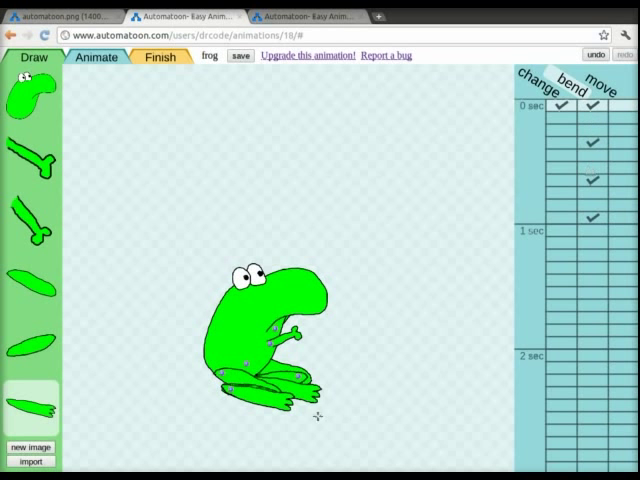
- Copy the first second's move keyframes and paste them after 1 sec to repeat the hop
left_click(561, 130)
left_click(590, 108)
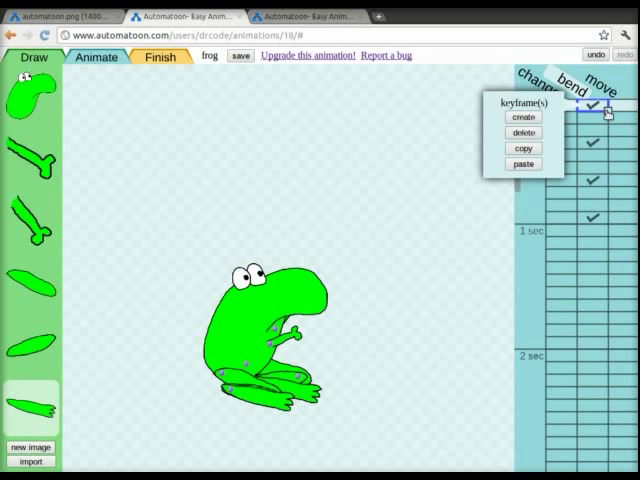
left_click_drag(607, 111, 595, 242)
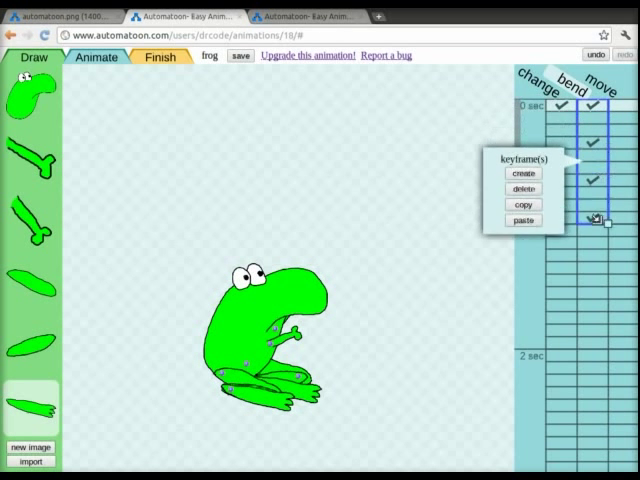
left_click(524, 217)
left_click(590, 258)
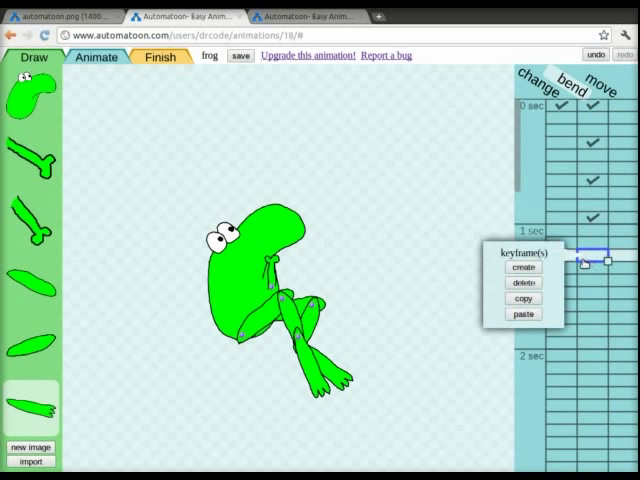
left_click(519, 314)
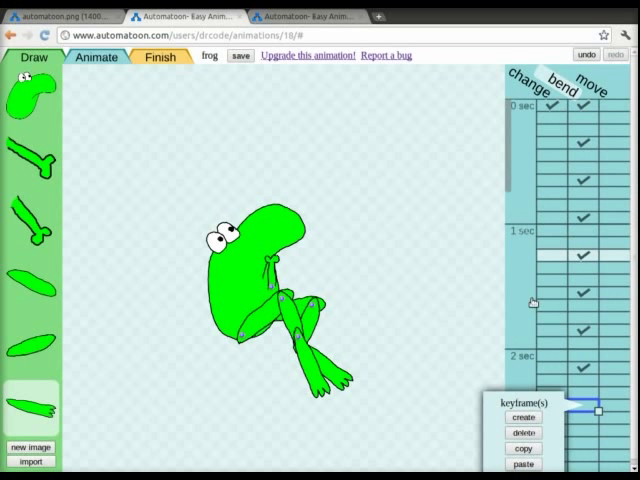
left_click(534, 302)
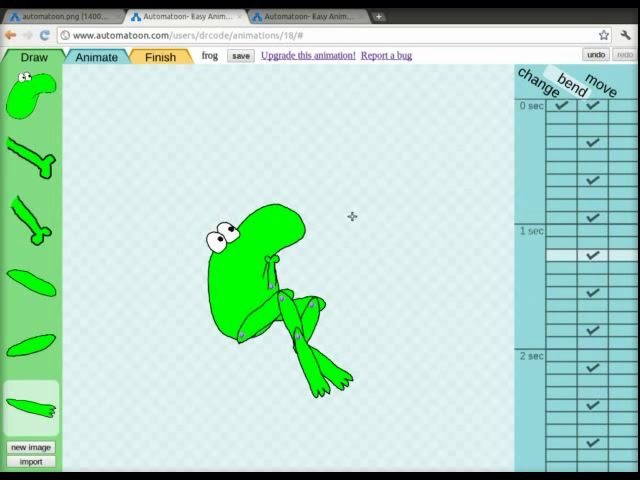
- Open the Finish view to watch the looping frog animation play
left_click(160, 56)
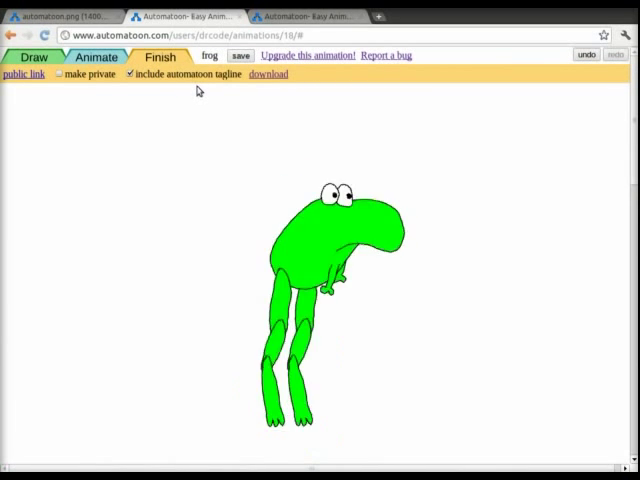
- Return to the Animate stage and select the 0 sec move keyframe for positioning
left_click(109, 57)
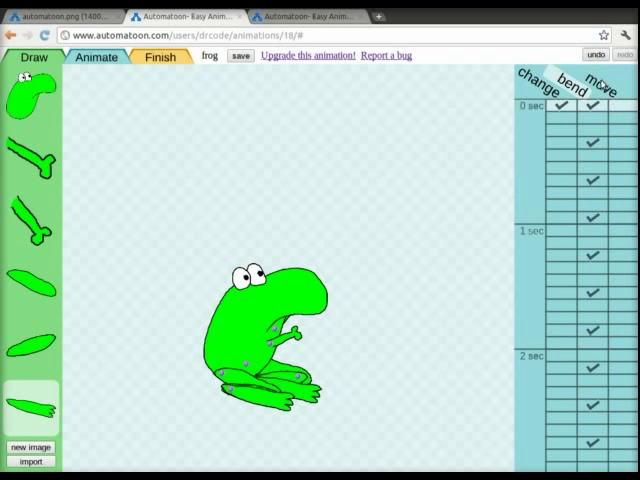
left_click(594, 104)
- Shrink the frog and place it off the stage's upper-left corner at 0 sec
mouse_move(272, 298)
left_mouse_down()
mouse_move(140, 172)
mouse_move(121, 190)
left_mouse_up()
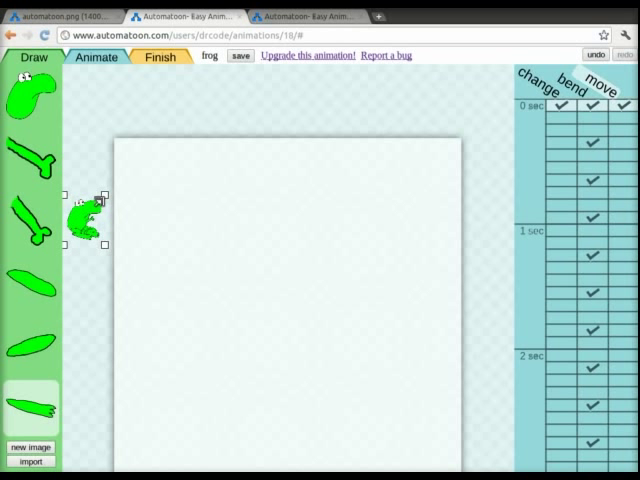
mouse_move(123, 197)
left_mouse_down()
mouse_move(97, 206)
mouse_move(105, 193)
left_mouse_up()
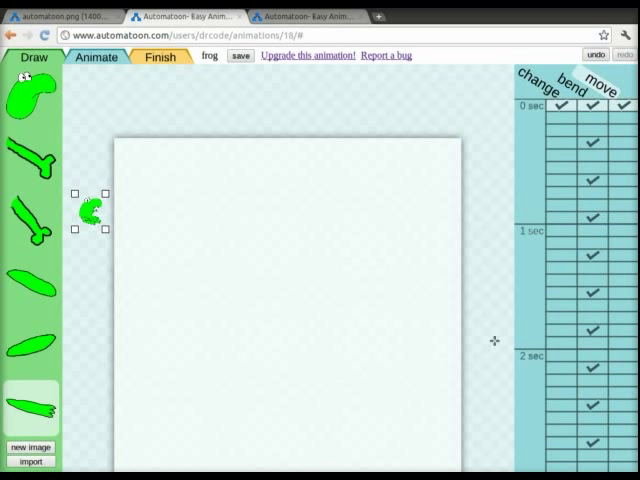
left_click_drag(518, 138, 523, 152)
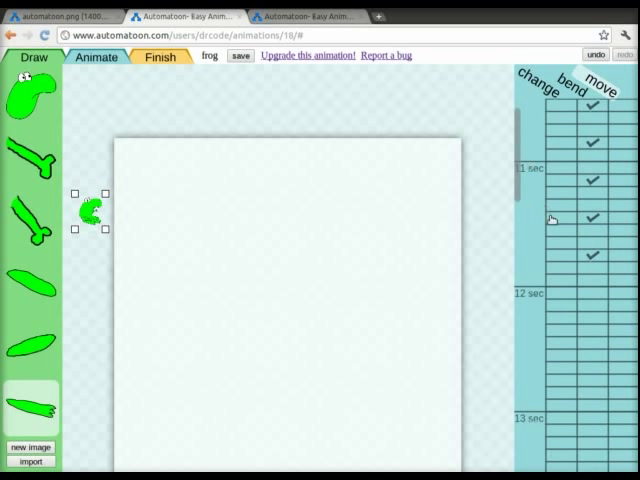
scroll(558, 204, "down", 2)
scroll(558, 204, "up", 1)
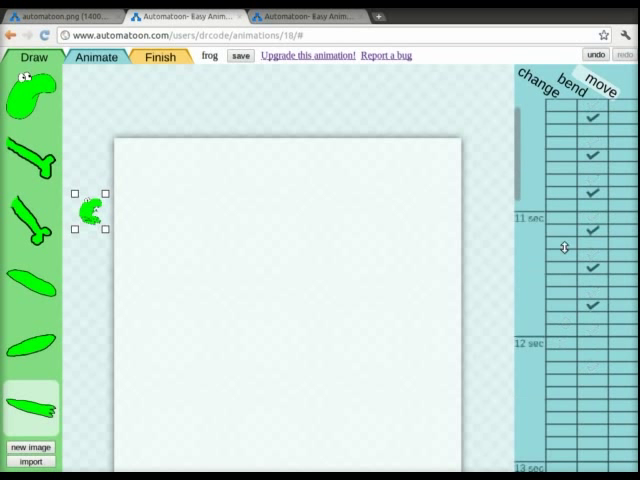
- At a keyframe near 11.7 sec, move the frog to the stage's right edge, slightly lowered
left_click(620, 268)
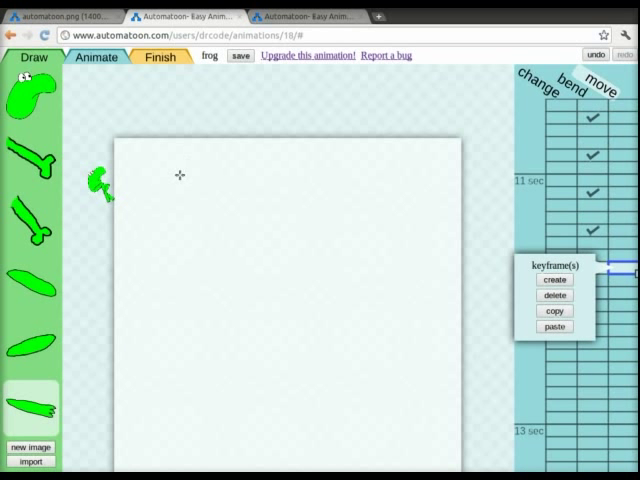
mouse_move(98, 180)
left_mouse_down()
mouse_move(475, 268)
mouse_move(420, 198)
left_mouse_up()
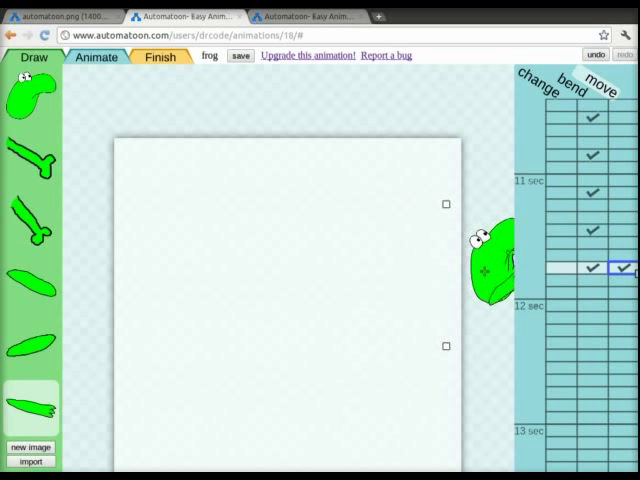
scroll(468, 268, "down", 2)
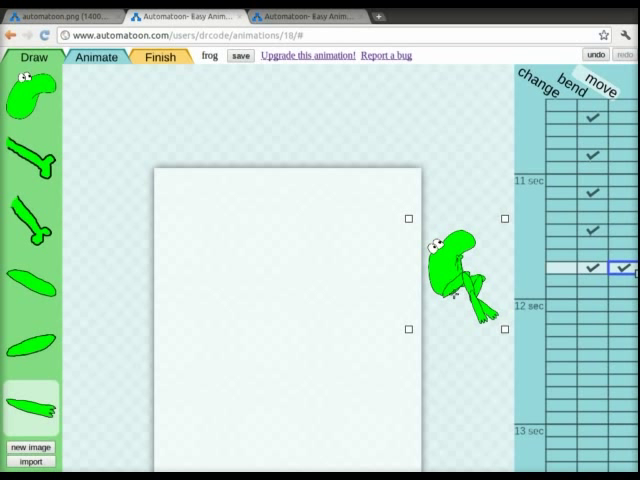
left_click_drag(468, 272, 468, 300)
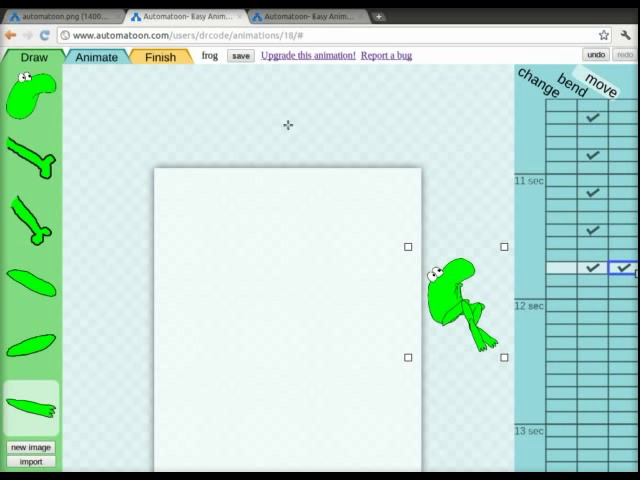
left_click(158, 58)
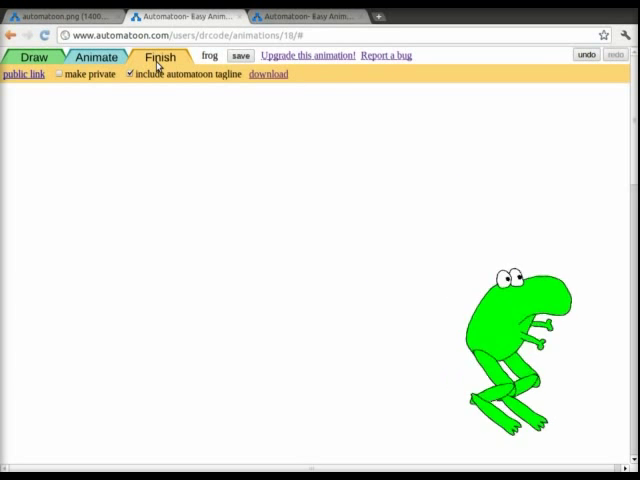
left_click(104, 58)
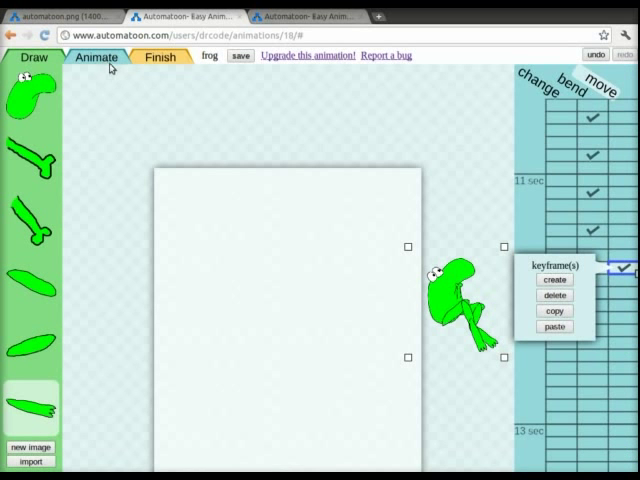
left_click(530, 205)
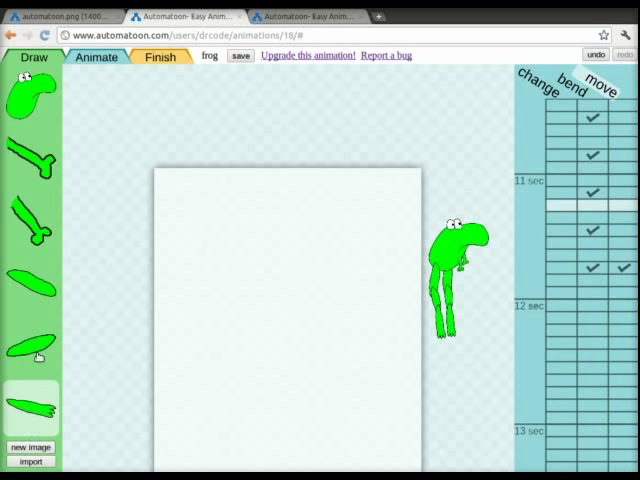
- Sketch a new fly image in black: a round body, a small wing and large wings
left_click(30, 55)
left_click(30, 447)
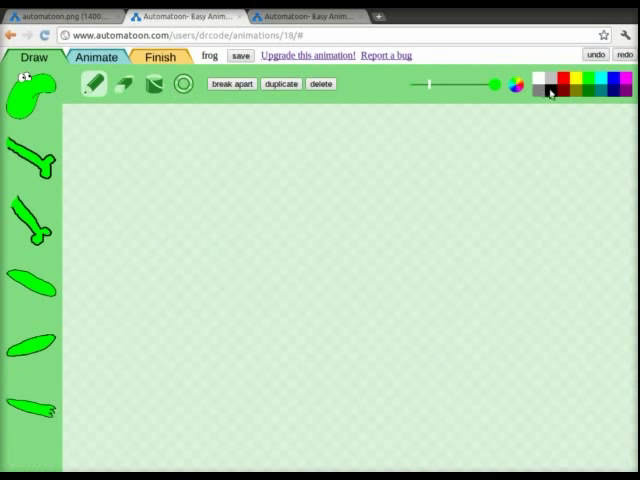
left_click(548, 90)
mouse_move(408, 240)
left_mouse_down()
mouse_move(403, 278)
mouse_move(410, 242)
left_mouse_up()
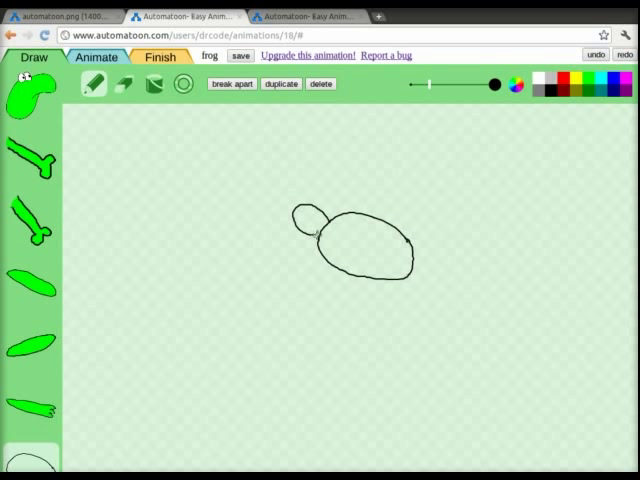
left_click_drag(339, 214, 325, 200)
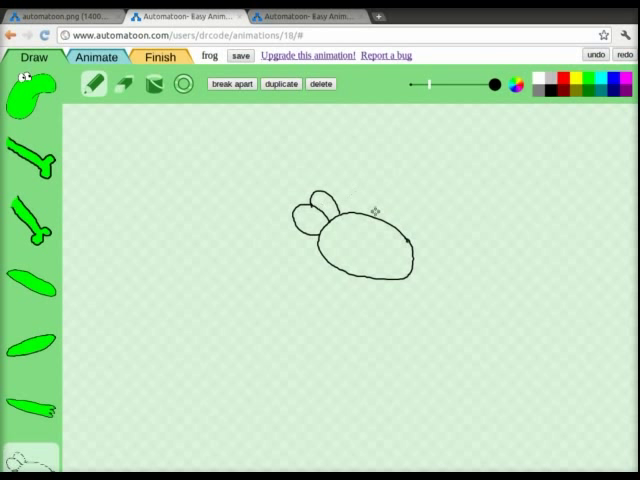
mouse_move(368, 215)
left_mouse_down()
mouse_move(405, 161)
mouse_move(358, 204)
mouse_move(422, 168)
left_mouse_up()
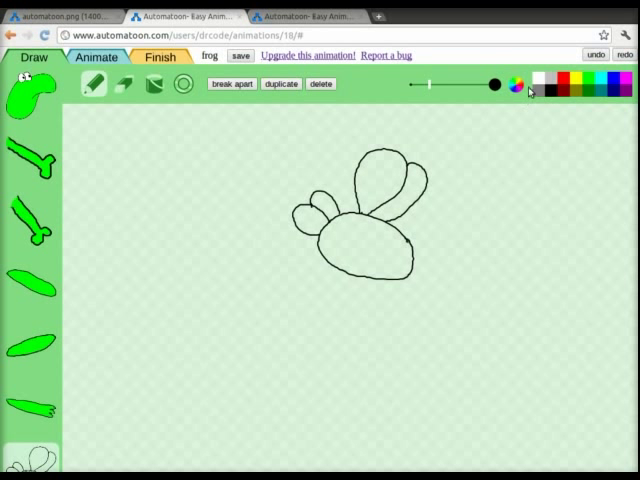
- Bucket-fill the large wings white, the body black and the small wings grey
left_click(153, 84)
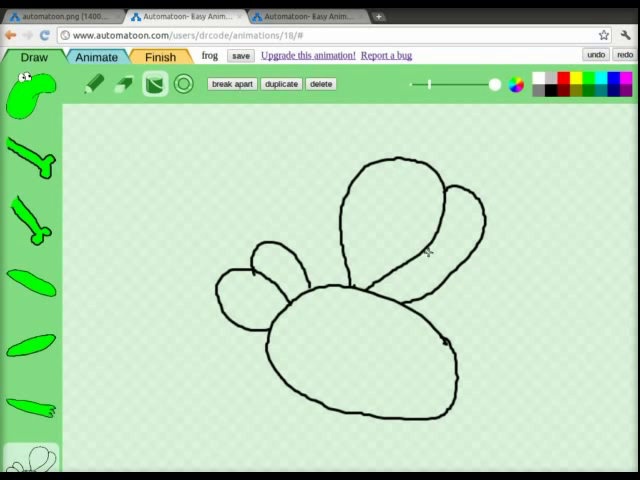
left_click(395, 215)
left_click(427, 252)
left_click(552, 90)
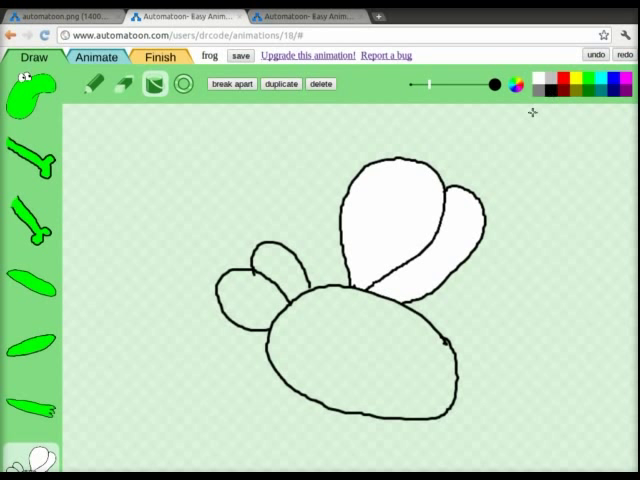
left_click(340, 358)
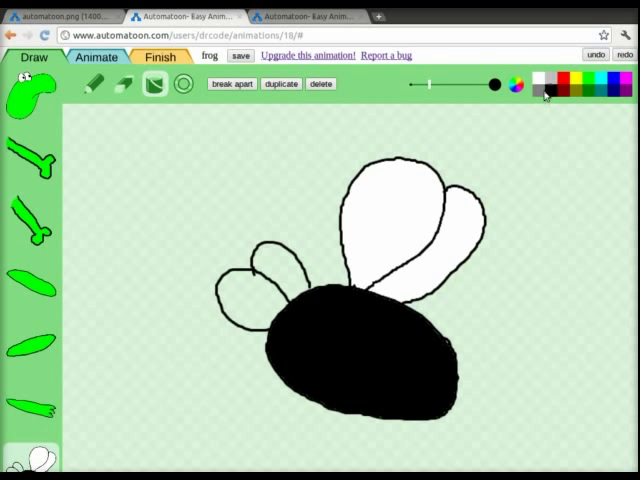
left_click(248, 304)
left_click(280, 268)
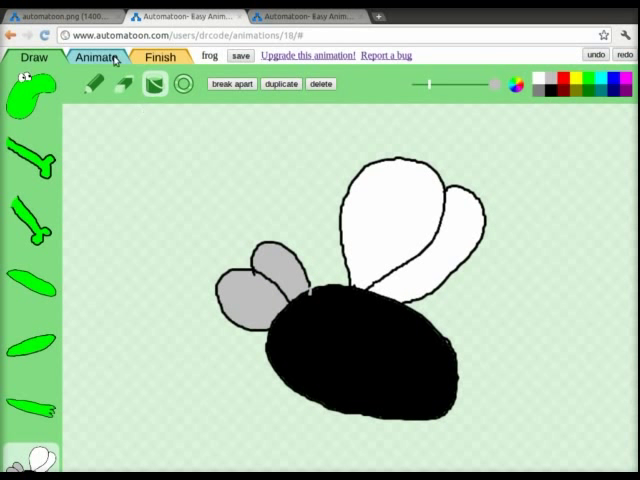
- Place the fly drawing above the frog on the stage and shrink it small
left_click(97, 58)
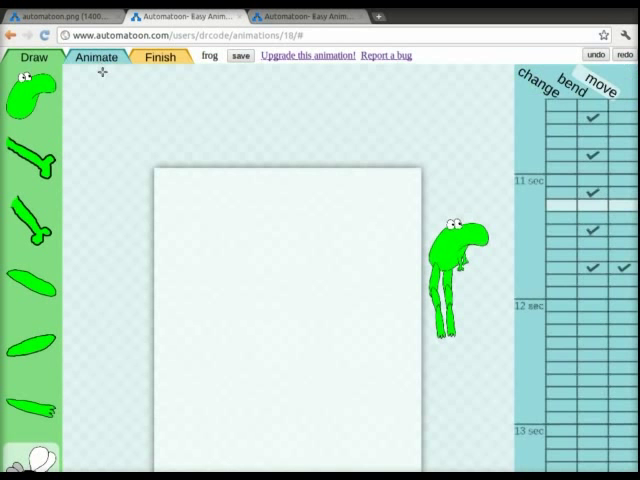
left_click(538, 85)
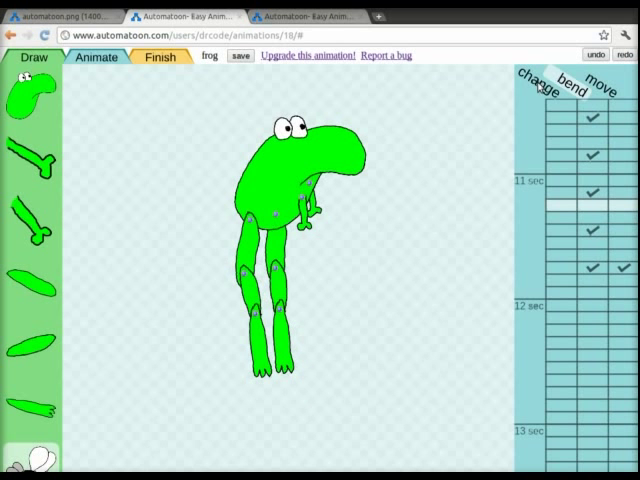
left_click_drag(518, 200, 518, 105)
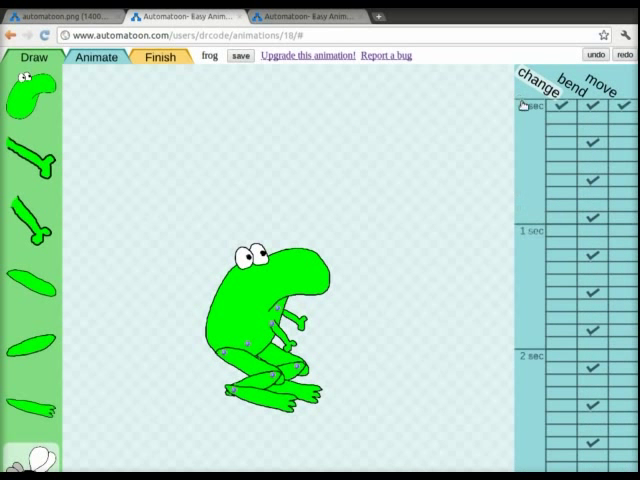
scroll(58, 390, "down", 3)
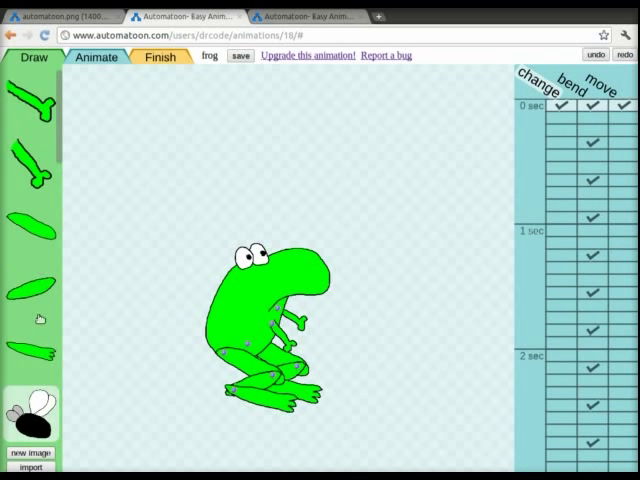
mouse_move(30, 415)
left_mouse_down()
mouse_move(236, 170)
mouse_move(400, 175)
left_mouse_up()
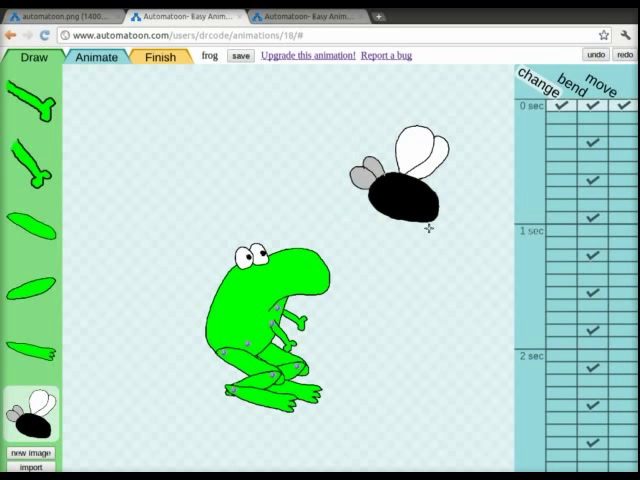
left_click(417, 200)
left_click_drag(448, 222, 421, 190)
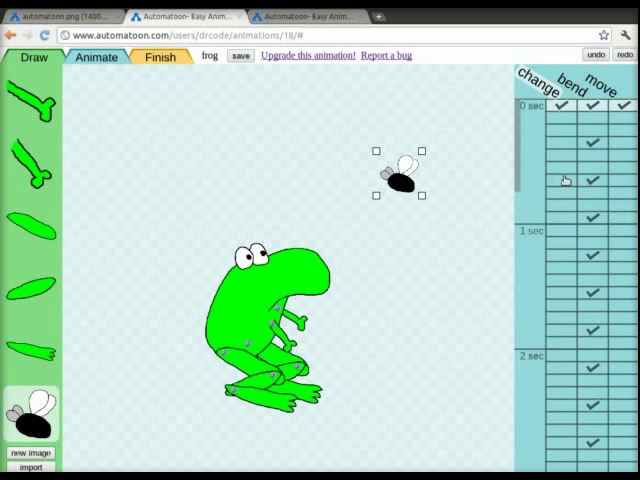
scroll(430, 125, "down", 3)
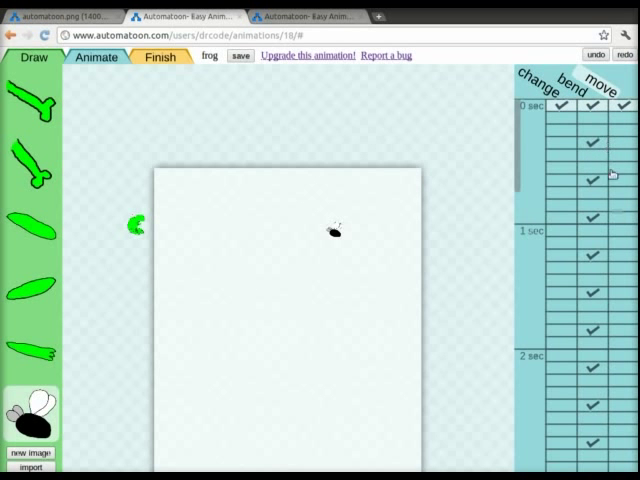
- Move the fly down-left at 0.3 s and higher at 0.8 s, stepping through early frames
left_click(619, 157)
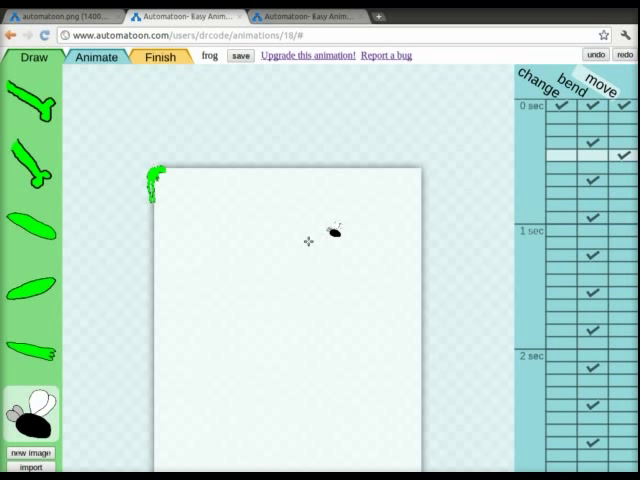
left_click_drag(334, 232, 288, 251)
left_click(591, 206)
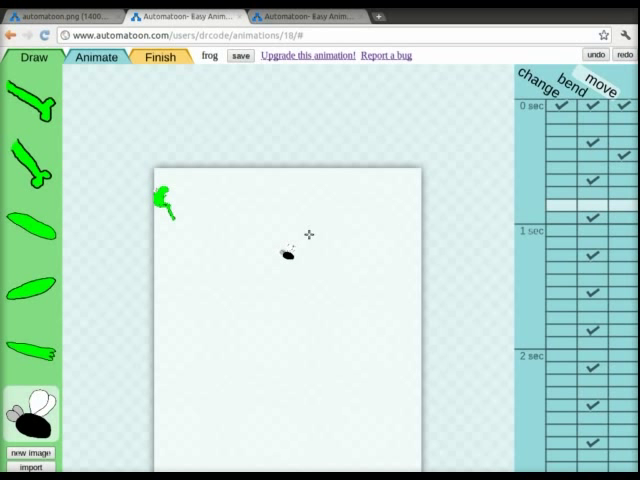
mouse_move(288, 251)
left_mouse_down()
mouse_move(297, 192)
mouse_move(335, 258)
mouse_move(360, 218)
mouse_move(295, 192)
left_mouse_up()
left_click(611, 268)
left_click(584, 343)
scroll(600, 300, "down", 5)
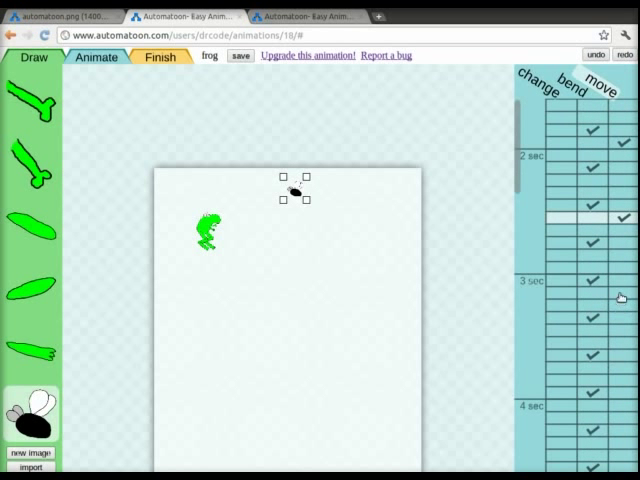
- At about 5 seconds, move the fly onto the frog's head as a move keyframe
left_click(621, 298)
mouse_move(295, 192)
left_mouse_down()
mouse_move(307, 222)
mouse_move(342, 205)
mouse_move(322, 245)
left_mouse_up()
scroll(563, 218, "down", 4)
scroll(563, 218, "down", 4)
left_click(622, 280)
left_click(622, 356)
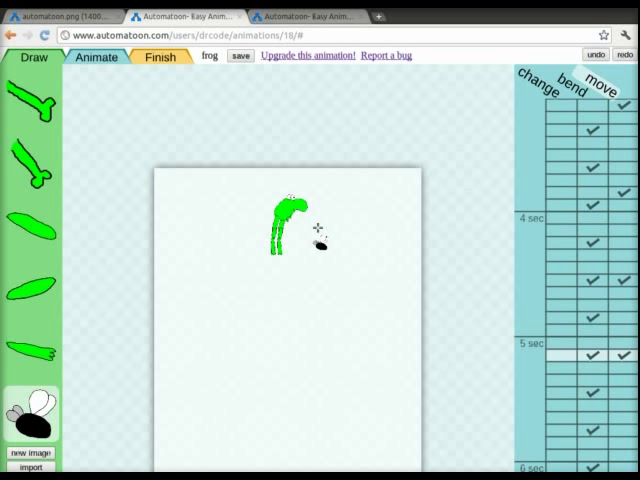
left_click_drag(322, 245, 302, 210)
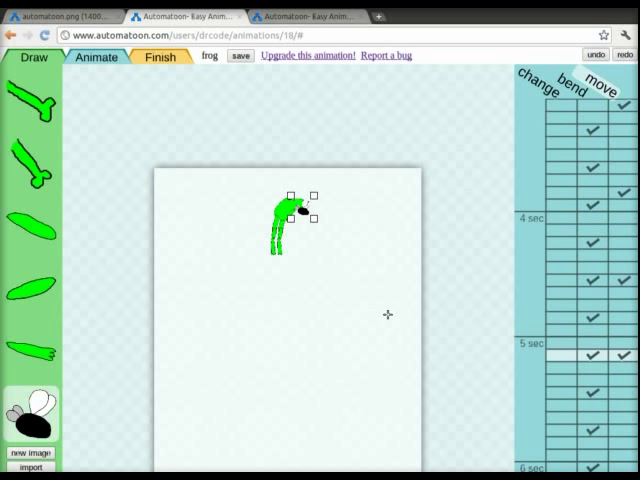
left_click(565, 328)
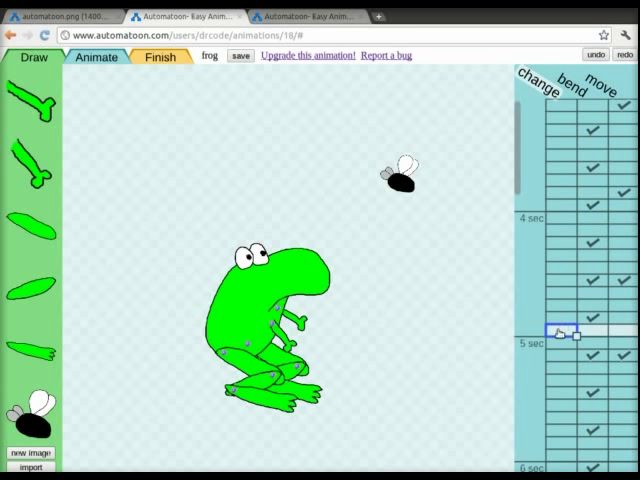
- Create a change keyframe for the frog near 5 seconds via the keyframe menu
right_click(562, 330)
left_click(492, 342)
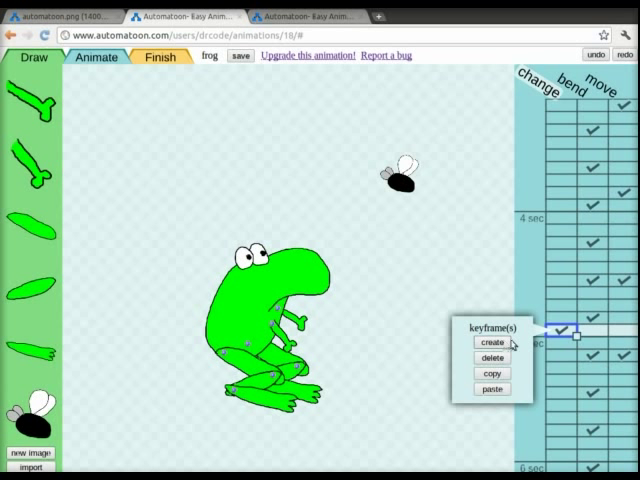
left_click(560, 372)
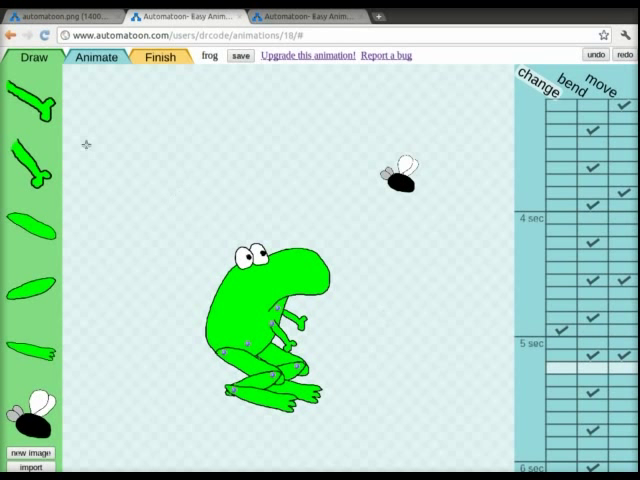
left_click(33, 58)
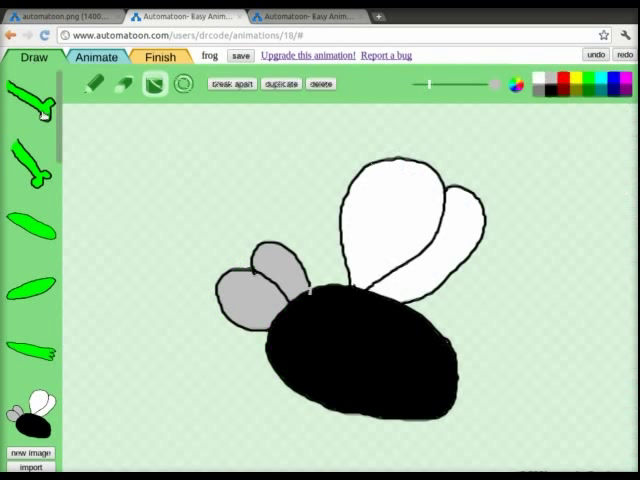
- Sketch a new open-mouthed frog head with a tongue and fill the tongue red
left_click(31, 453)
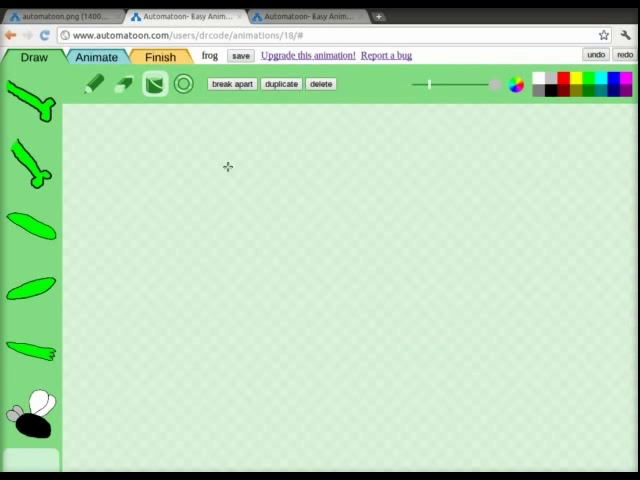
left_click(95, 85)
left_click_drag(341, 258, 335, 187)
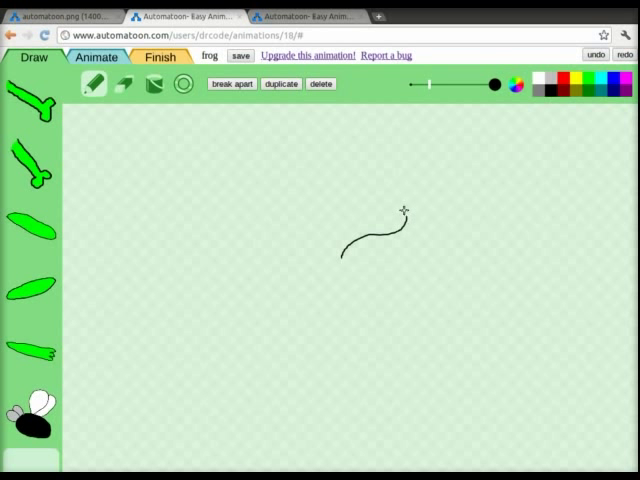
left_click_drag(295, 205, 390, 263)
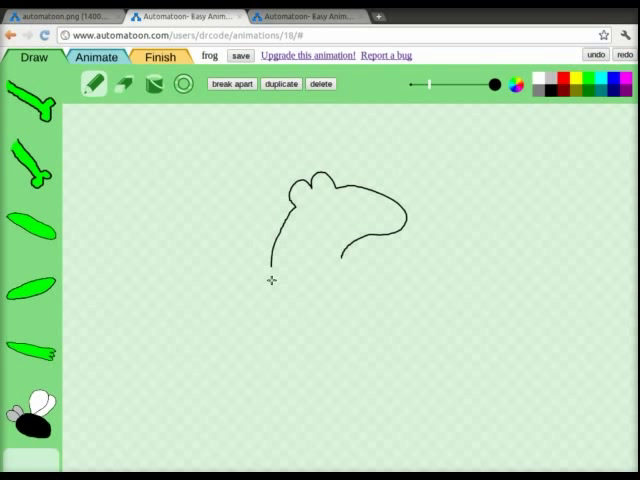
left_click_drag(343, 257, 370, 258)
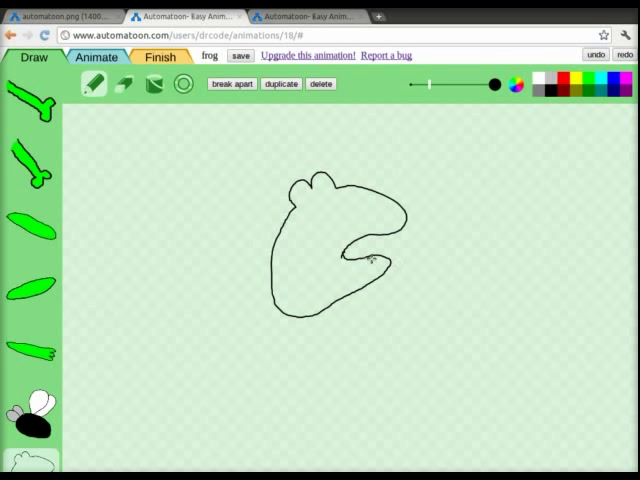
left_click(552, 88)
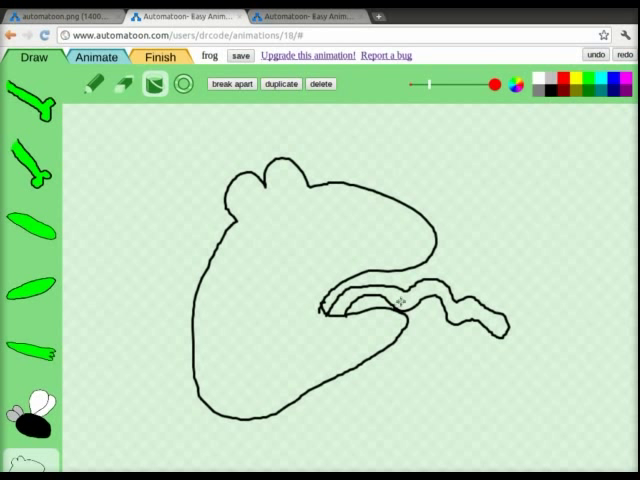
left_click(400, 301)
- Close the eye shape, fill both eyes white and the body green, and add a pinhole dot
left_click(96, 84)
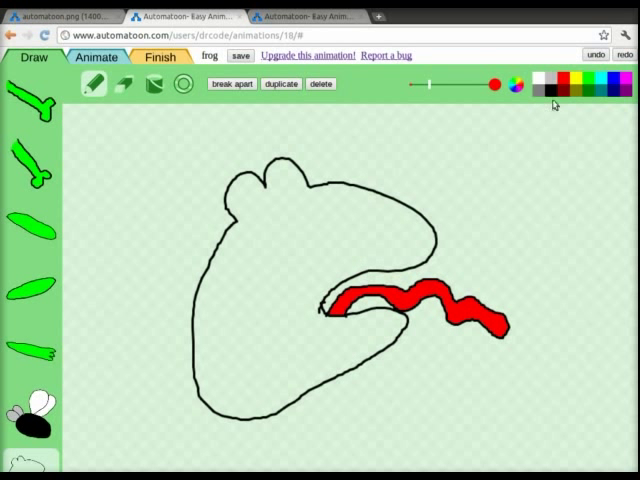
left_click(548, 90)
mouse_move(240, 224)
left_mouse_down()
mouse_move(265, 183)
mouse_move(311, 204)
mouse_move(268, 188)
left_mouse_up()
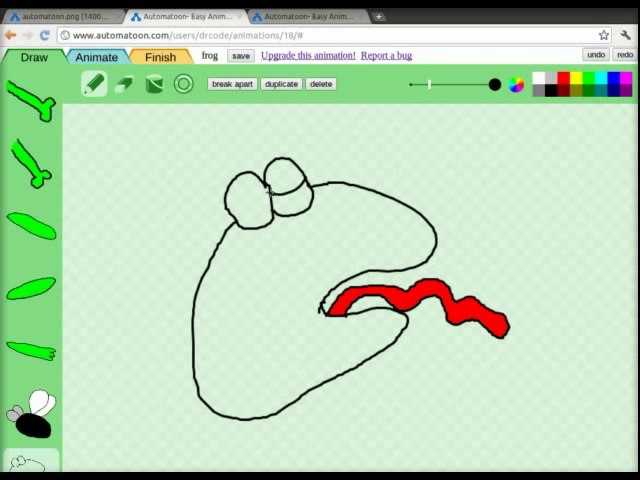
left_click(154, 84)
left_click(248, 192)
left_click(285, 180)
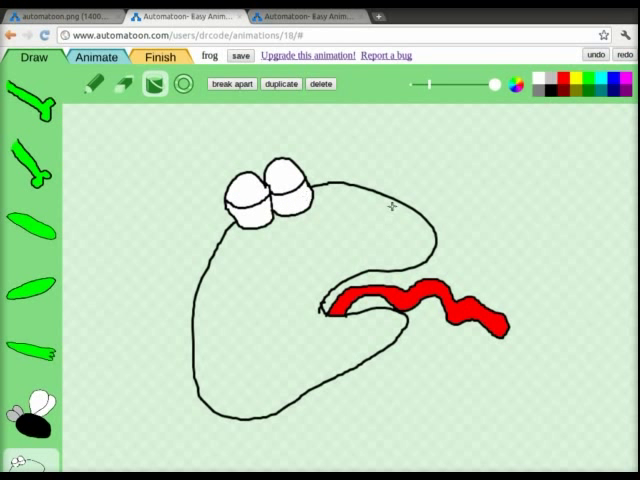
left_click(253, 280)
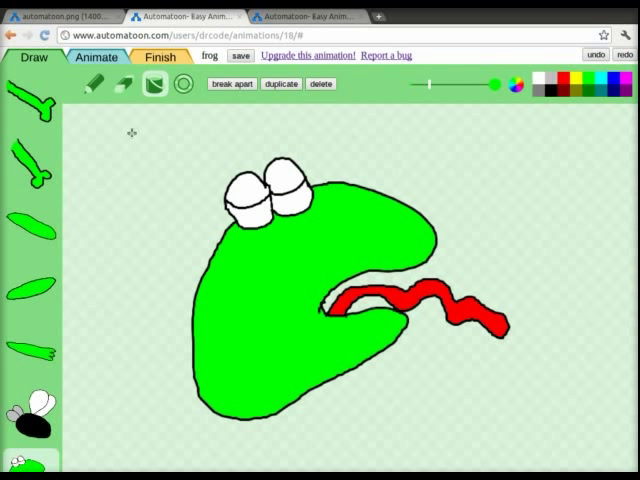
left_click(184, 84)
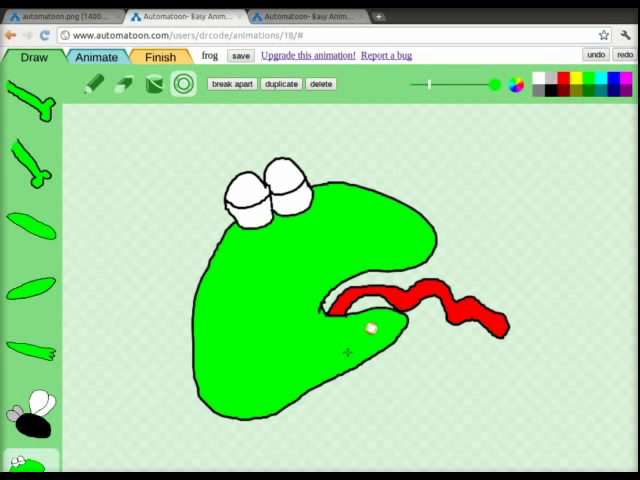
left_click(268, 376)
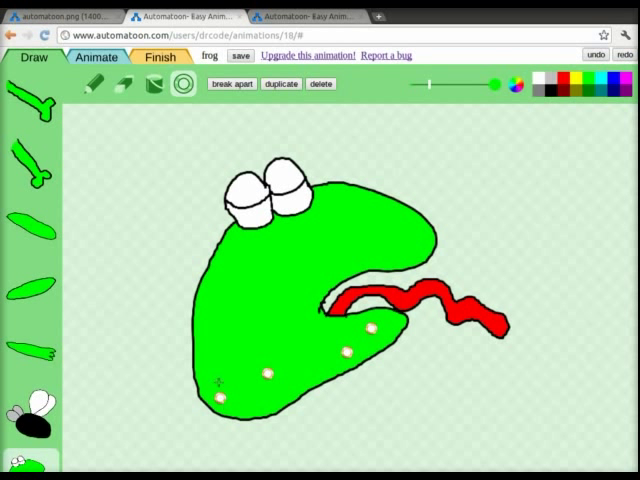
left_click(102, 58)
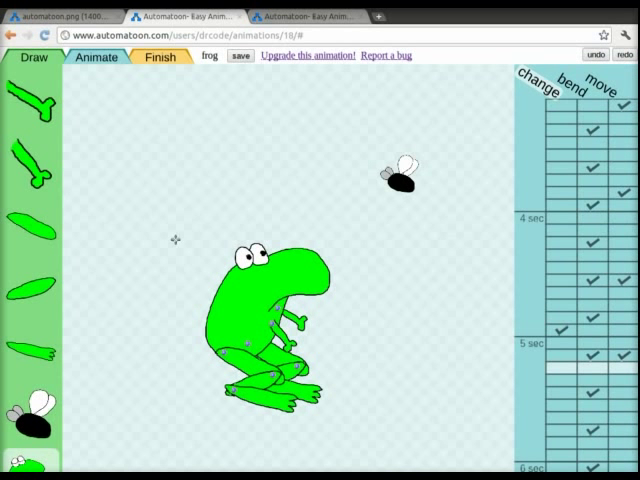
scroll(41, 258, "down", 3)
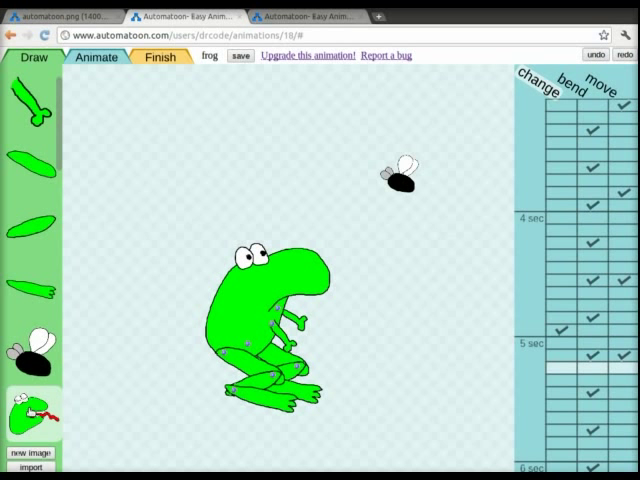
- Swap in the tongue-out head on the frog and copy the plain-head keyframe near 5 s
left_click_drag(32, 413, 225, 325)
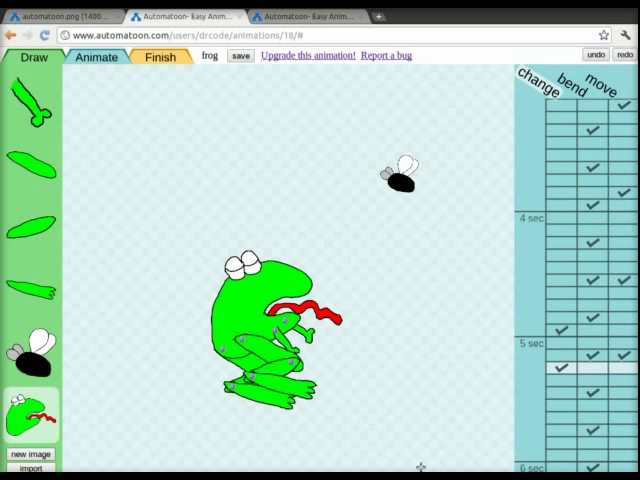
mouse_move(560, 335)
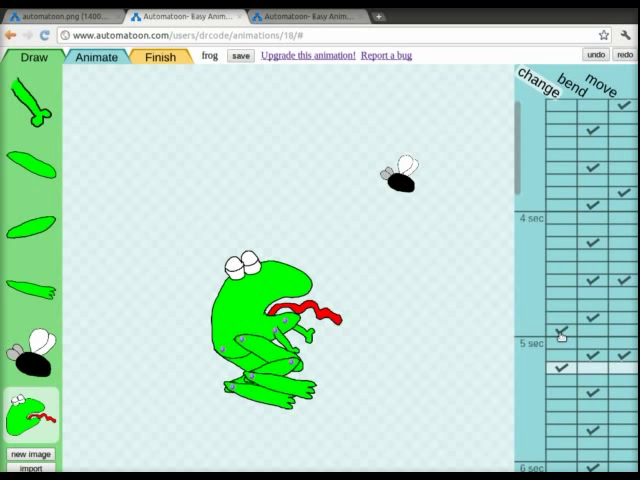
left_click(560, 333)
right_click(562, 331)
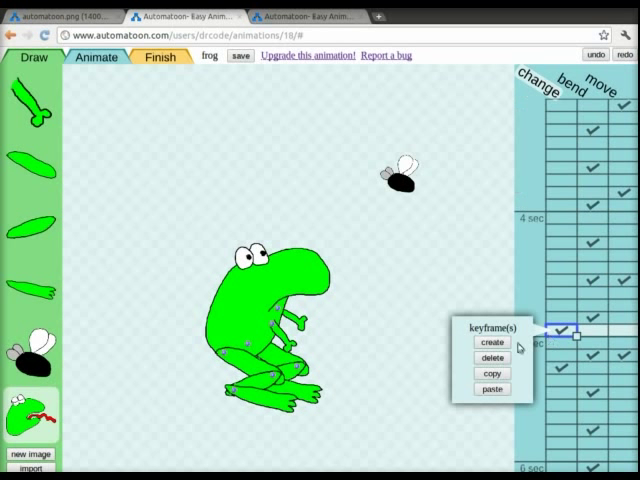
left_click(491, 372)
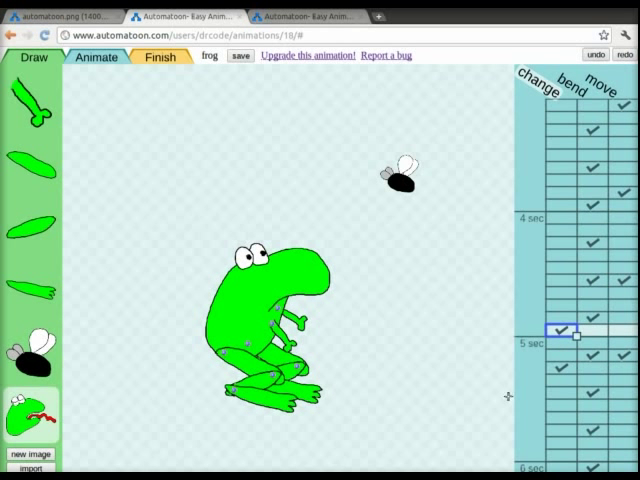
- Paste the plain-head keyframe shortly after 5 s so the tongue shows only briefly
left_click(556, 428)
right_click(559, 406)
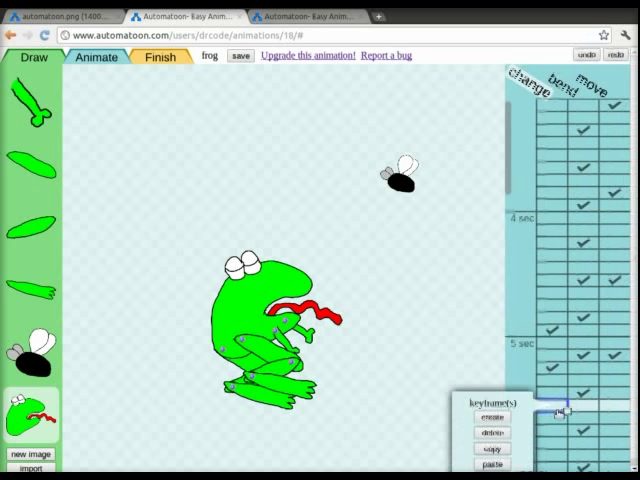
left_click(490, 465)
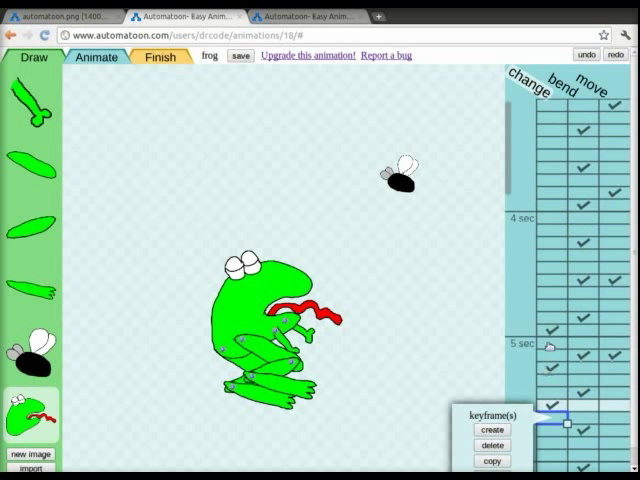
left_click(547, 368)
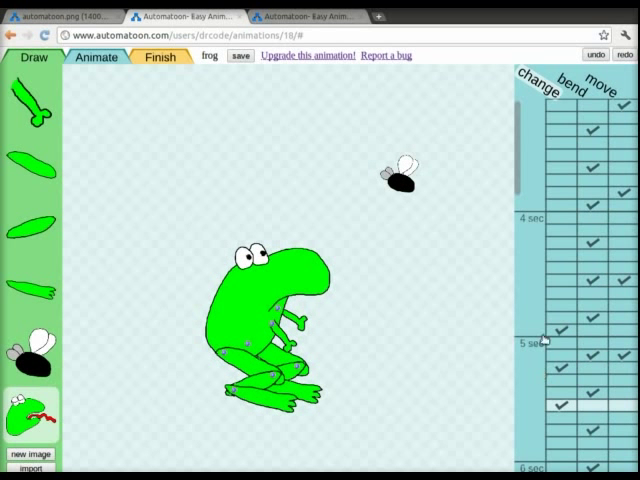
left_click(592, 205)
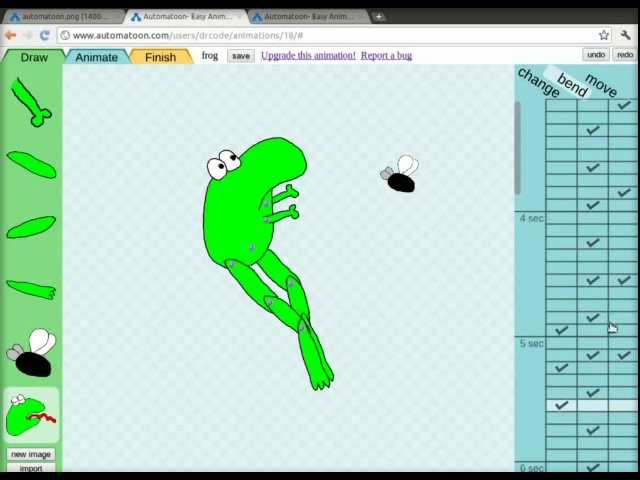
left_click(588, 349)
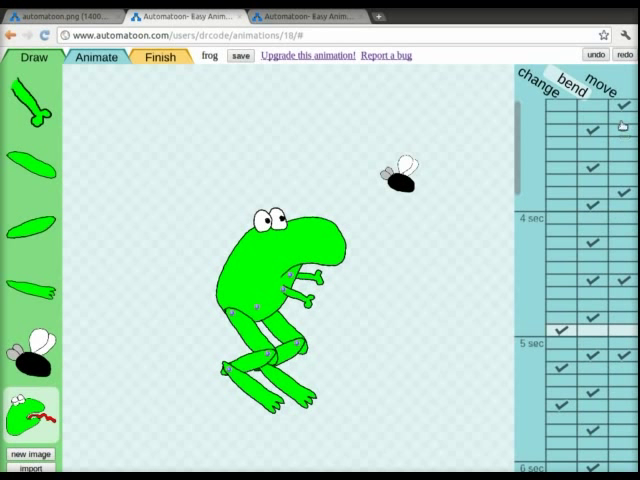
scroll(300, 250, "down", 3)
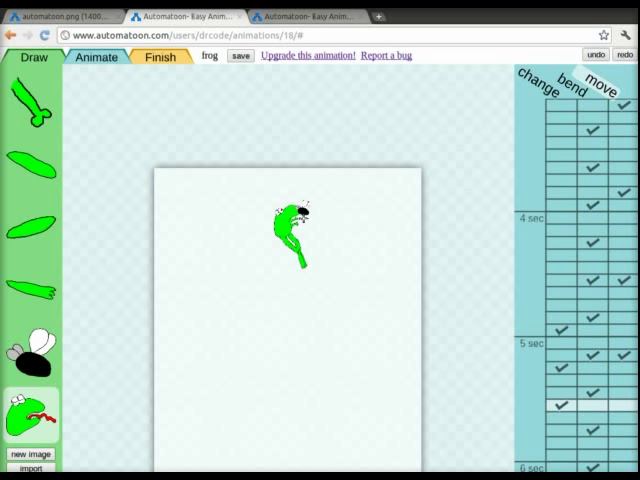
- Delete the fly from the stage at the eating moment around 5.5 seconds
left_click(303, 212)
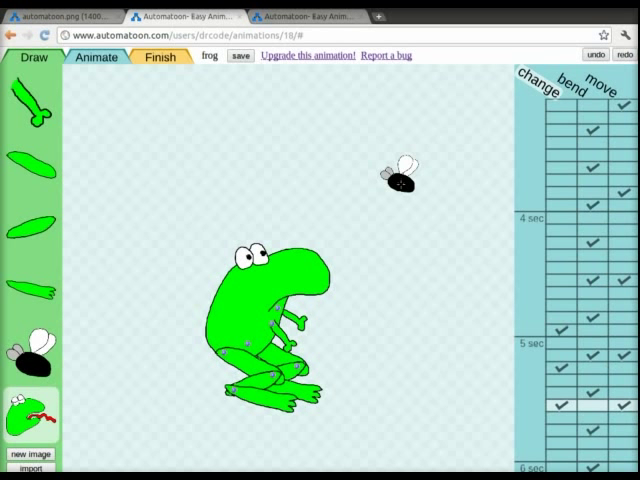
left_click(400, 178)
right_click(398, 175)
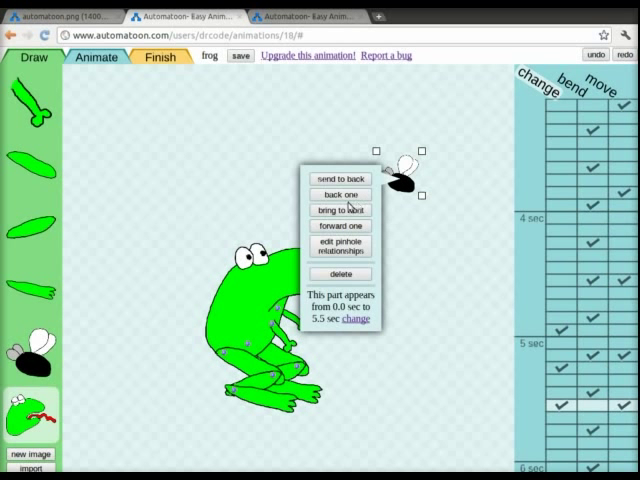
left_click(340, 274)
left_click(365, 281)
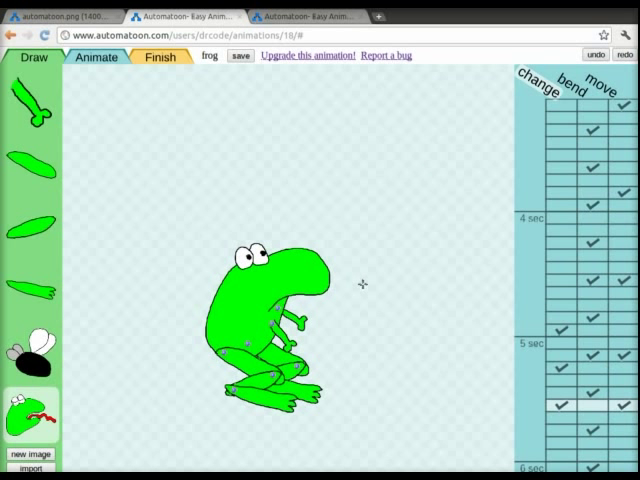
- Finish the animation and start downloading it
left_click(157, 62)
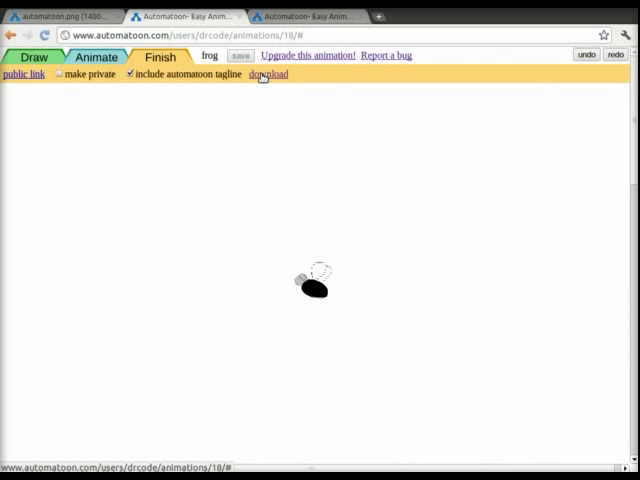
left_click(265, 76)
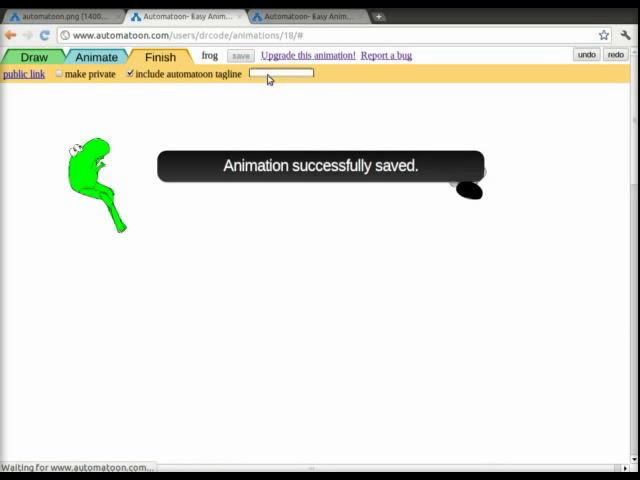